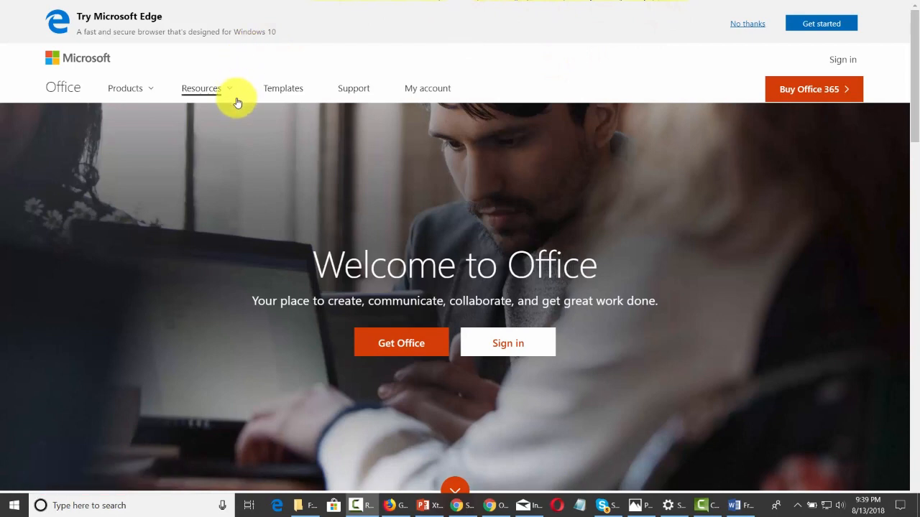
# Open the business plans and pricing page and look over the solution areas offered for business.
pyautogui.scroll(-7, 237, 103)
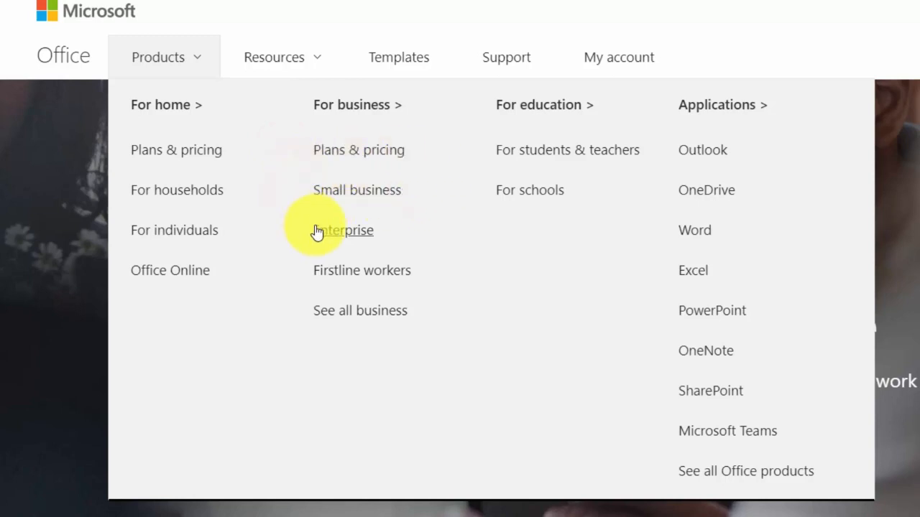
pyautogui.click(341, 157)
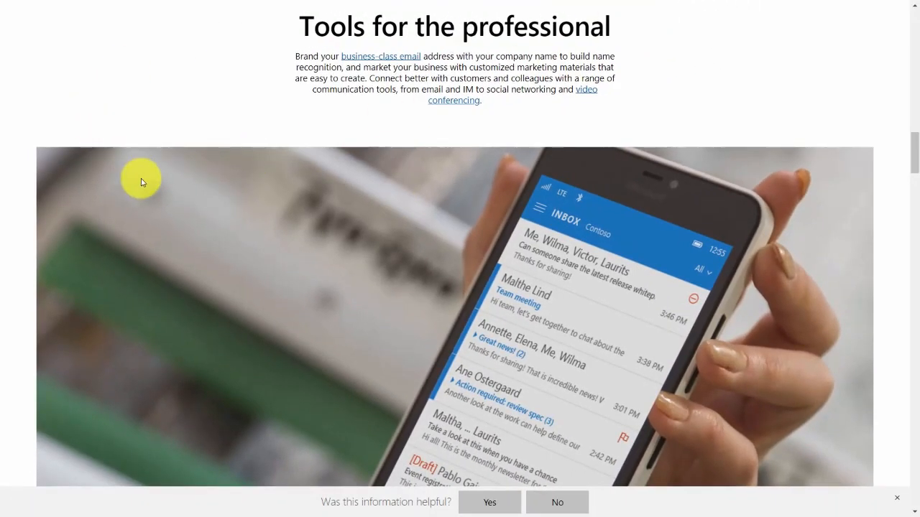
pyautogui.scroll(-10, 216, 108)
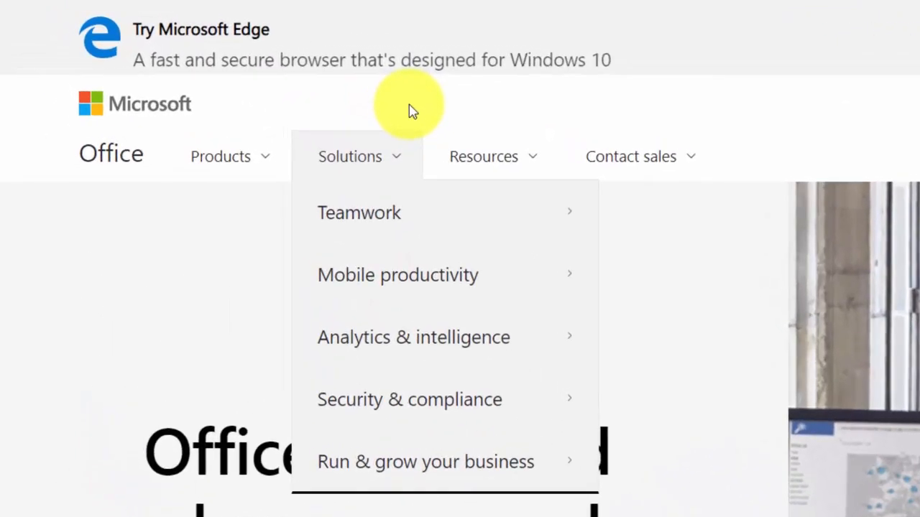
pyautogui.moveTo(399, 294)
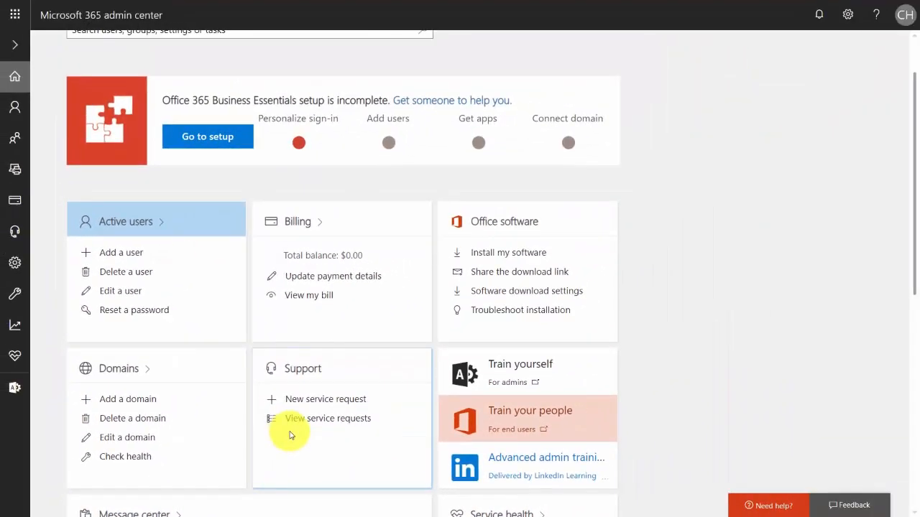
# View the service requests from the Support card in the Microsoft 365 admin center.
pyautogui.click(290, 435)
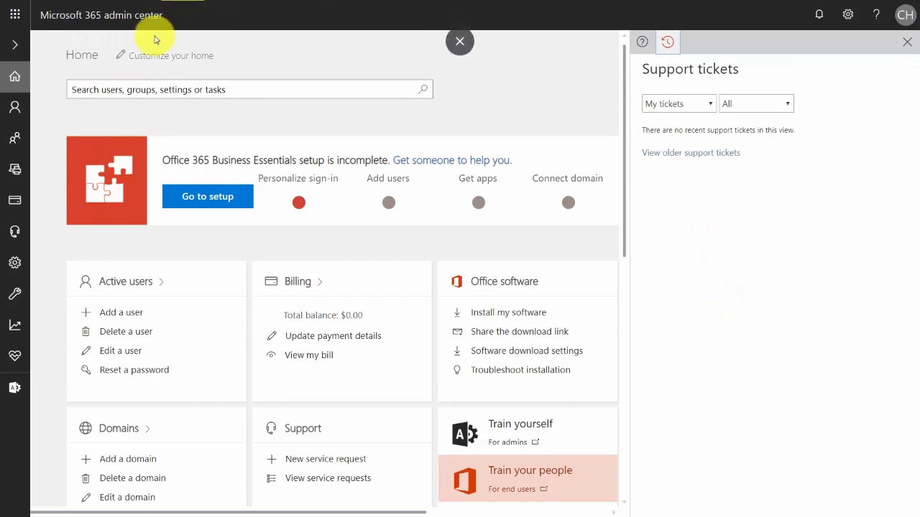
pyautogui.click(15, 173)
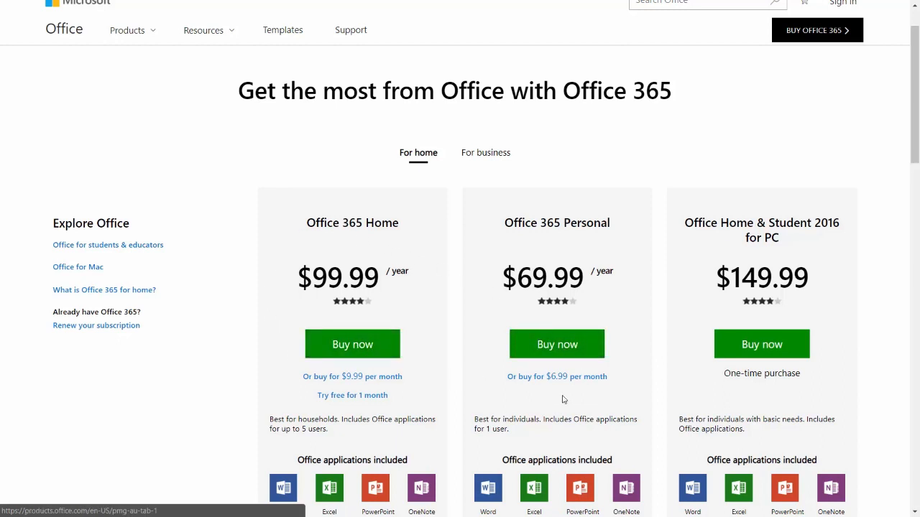
# Compare the prices, included apps and device limits of Office 365 Home, Office 365 Personal and Office Home & Student 2016.
pyautogui.scroll(-6, 563, 399)
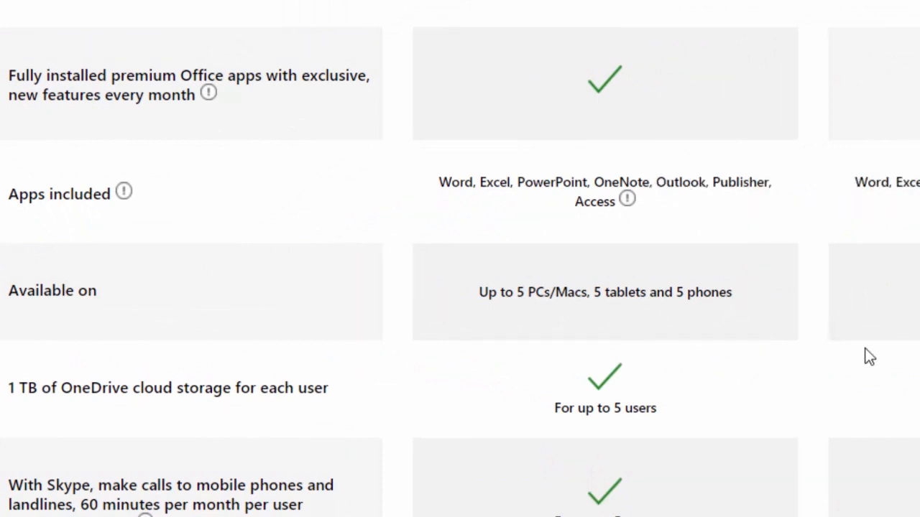
pyautogui.scroll(-2, 849, 247)
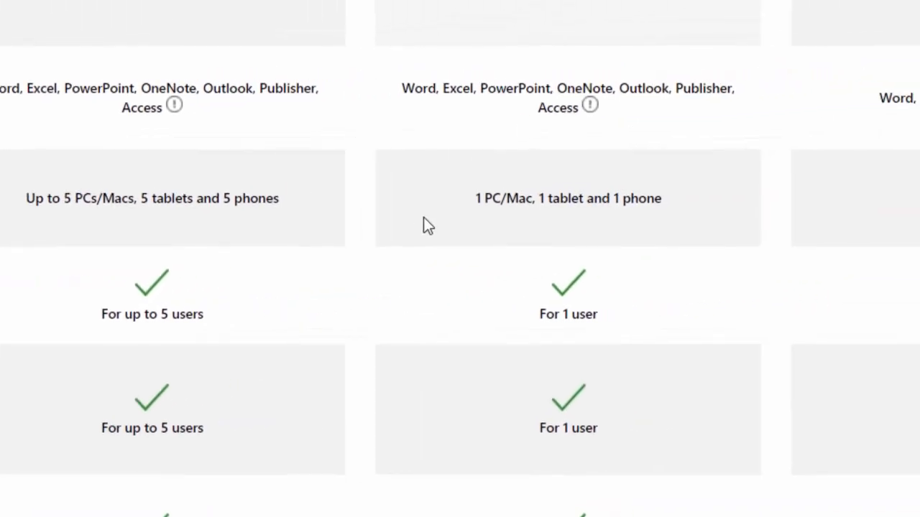
pyautogui.scroll(-8, 423, 217)
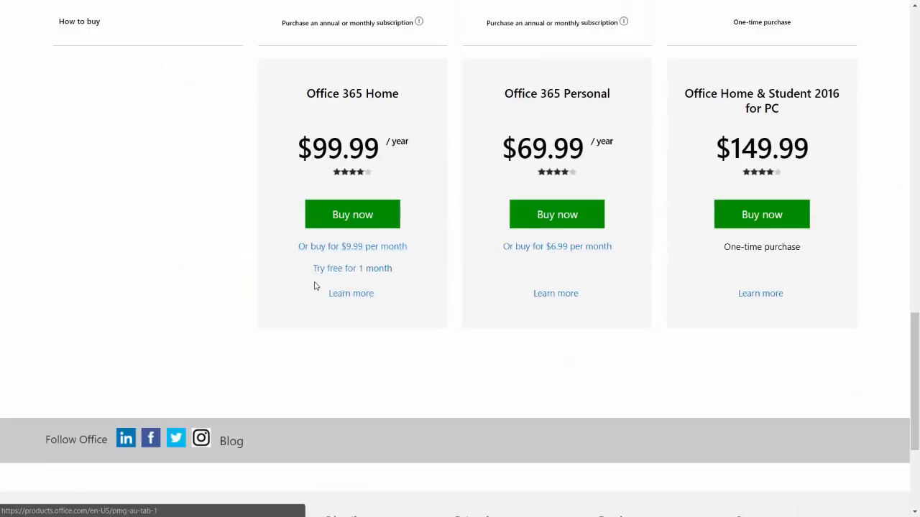
pyautogui.click(335, 220)
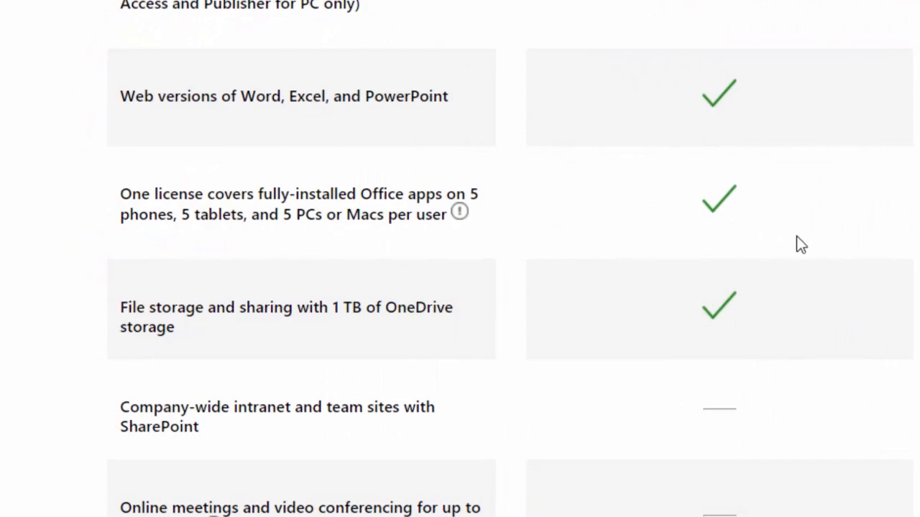
# Compare the applications, services and features of Office 365 Business, Business Premium and Business Essentials under the annual commitment.
pyautogui.scroll(9, 796, 237)
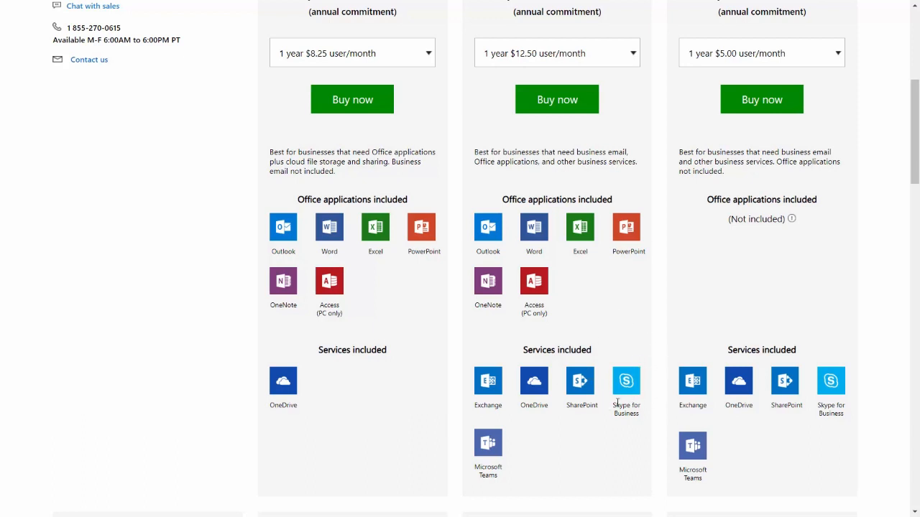
pyautogui.scroll(-8, 617, 404)
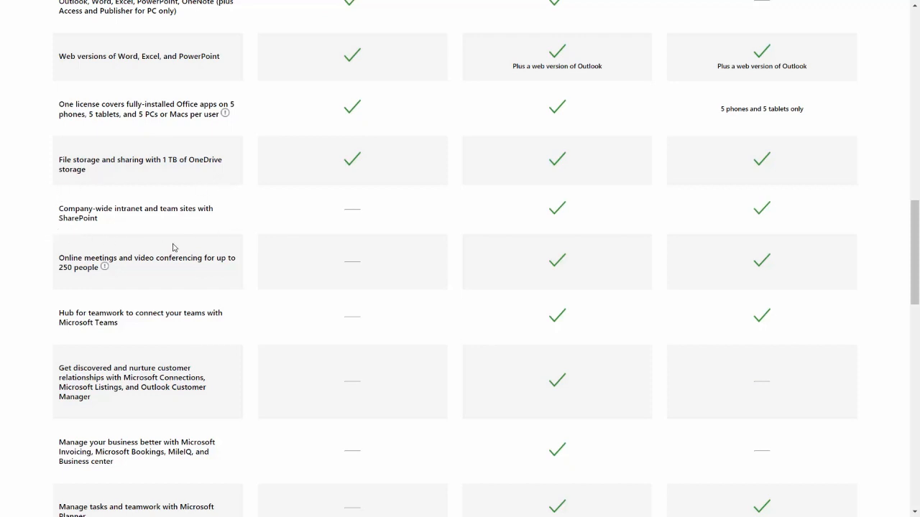
pyautogui.scroll(10, 173, 247)
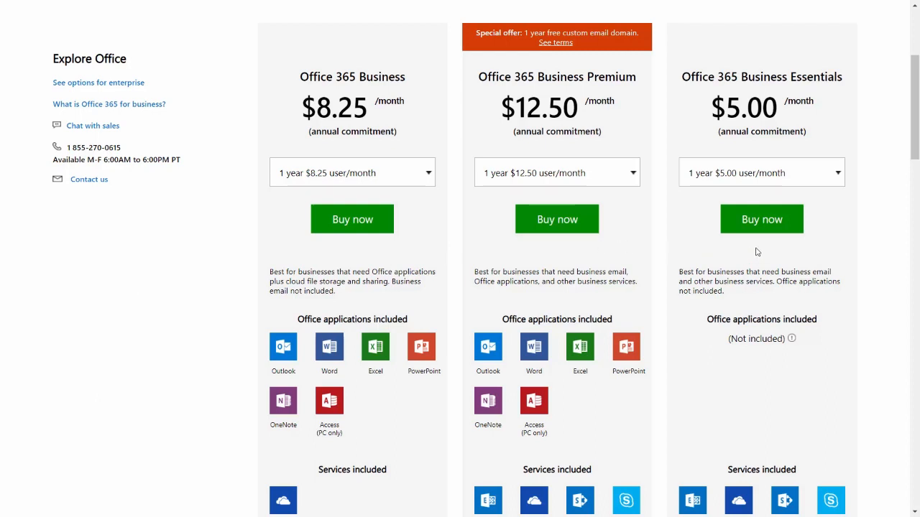
pyautogui.scroll(-1, 814, 137)
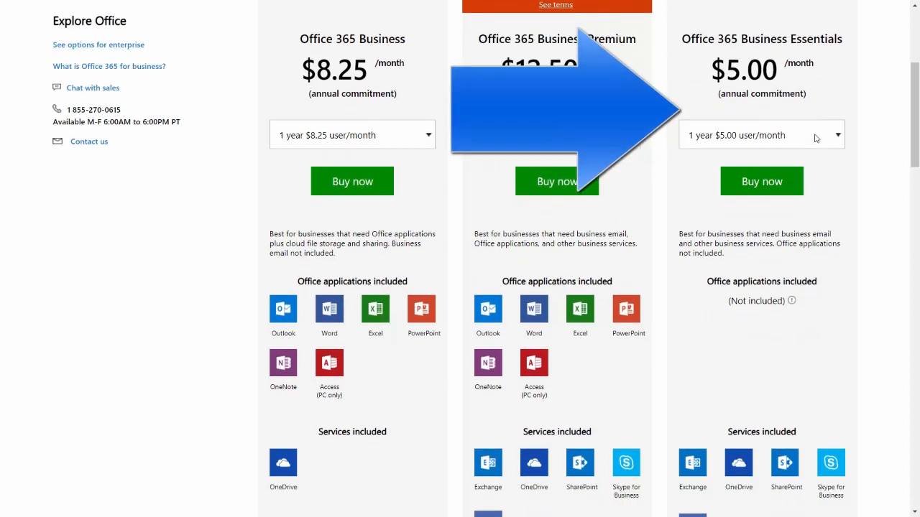
# Review the business plans with the monthly commitment pricing and check the services included in each.
pyautogui.scroll(-1, 740, 309)
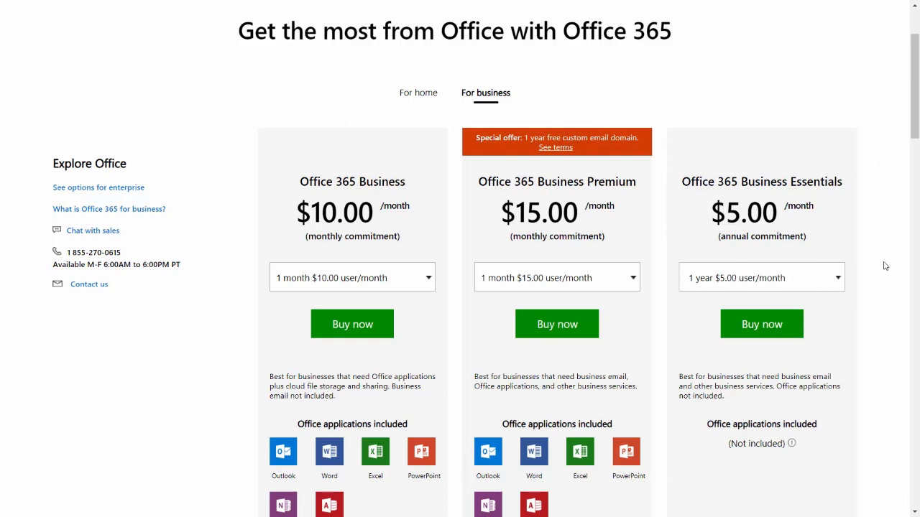
pyautogui.scroll(-4, 886, 266)
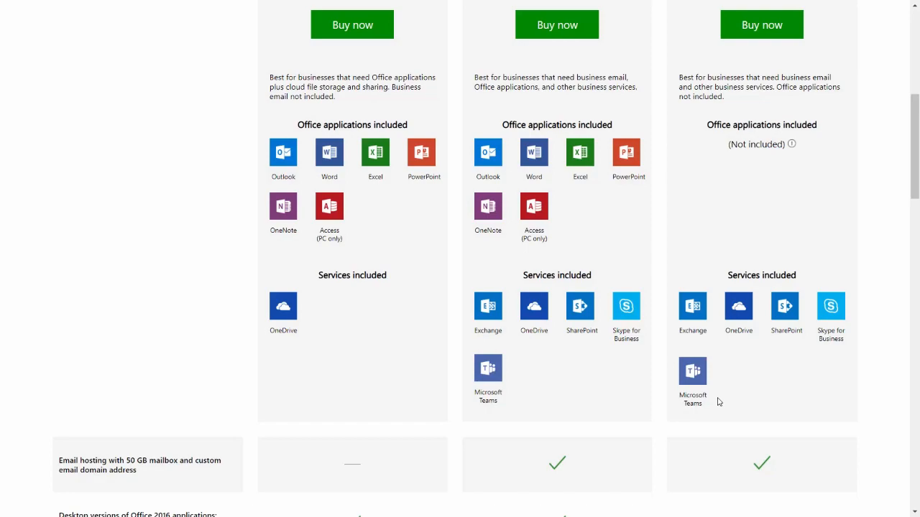
pyautogui.scroll(5, 777, 225)
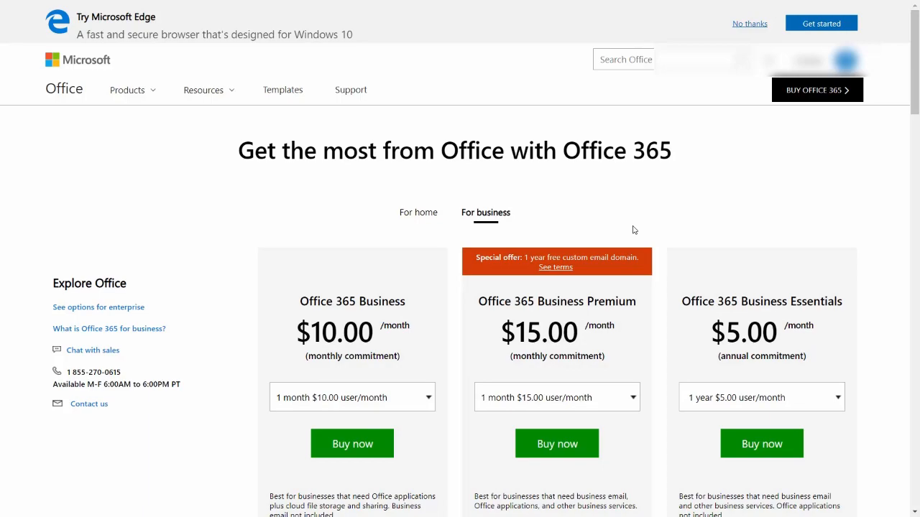
# Examine the annual Office 365 Business plan's included Office applications and services.
pyautogui.scroll(-5, 558, 249)
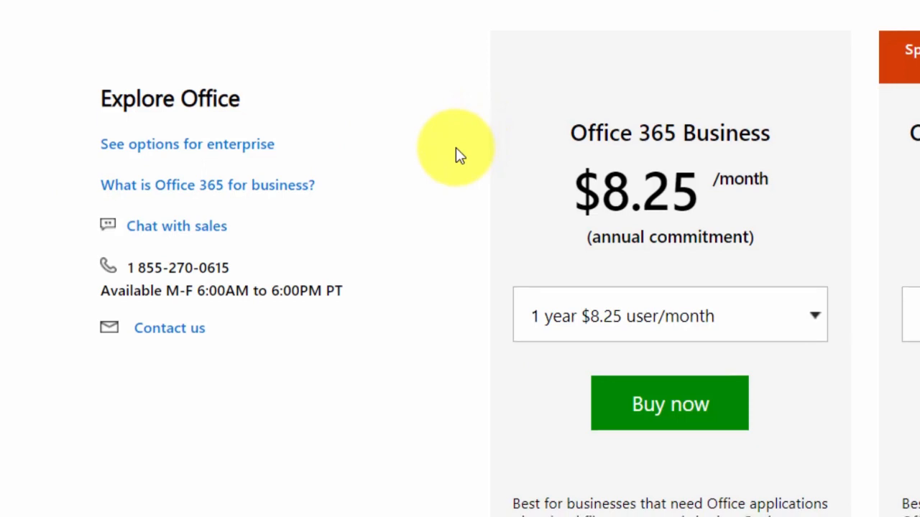
pyautogui.scroll(-3, 456, 152)
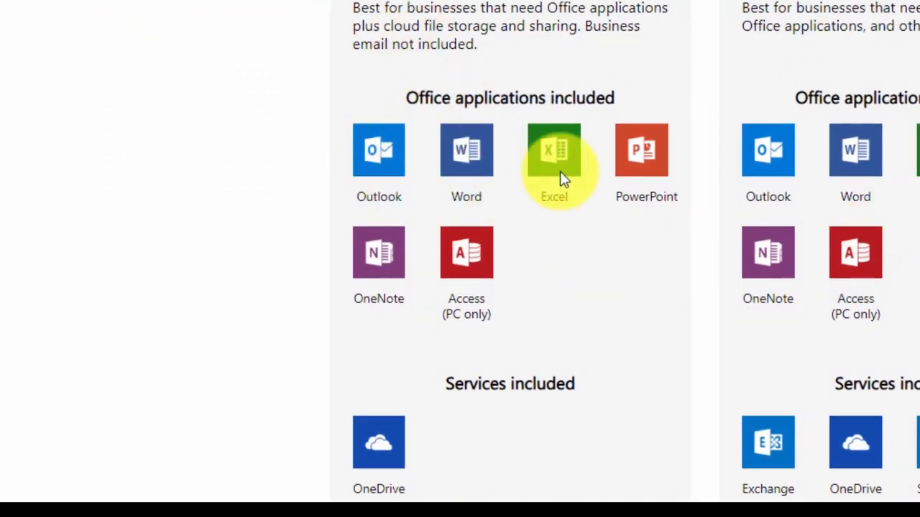
pyautogui.scroll(2, 564, 171)
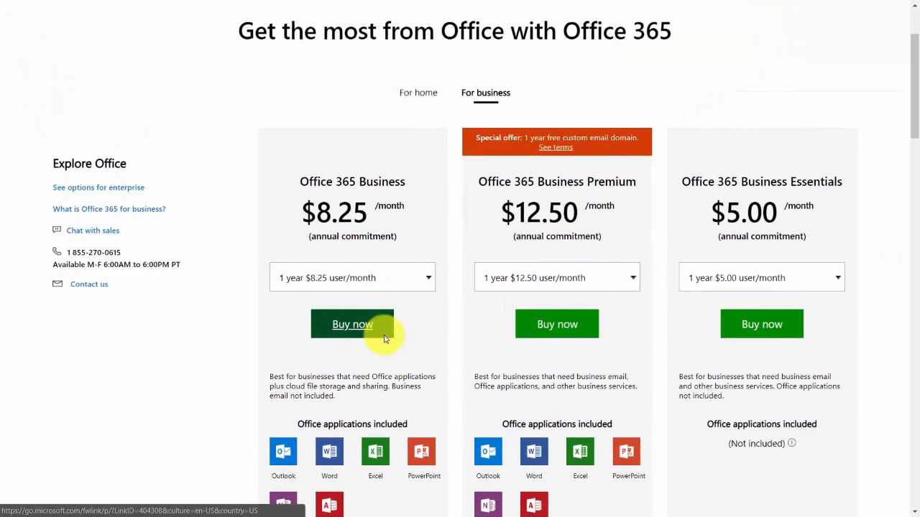
# Open the enterprise options and check which Office applications and services each enterprise plan includes.
pyautogui.click(119, 190)
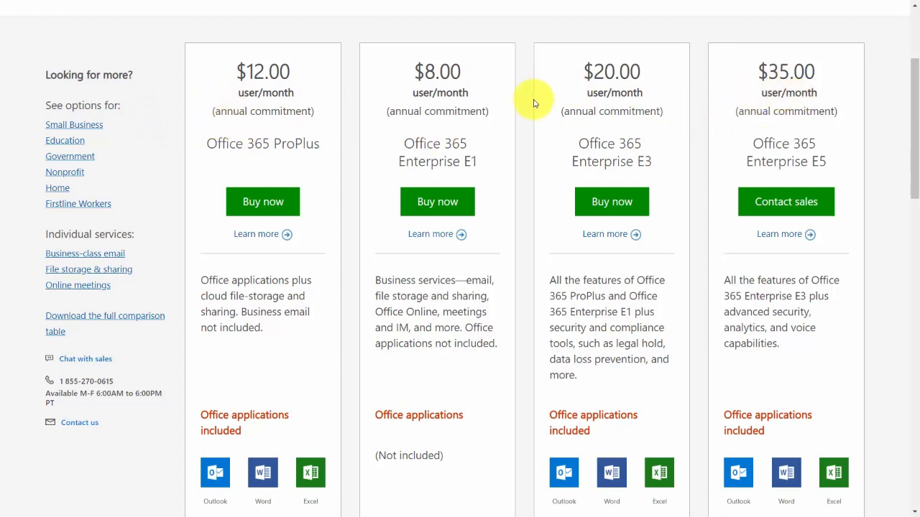
pyautogui.scroll(-4, 533, 103)
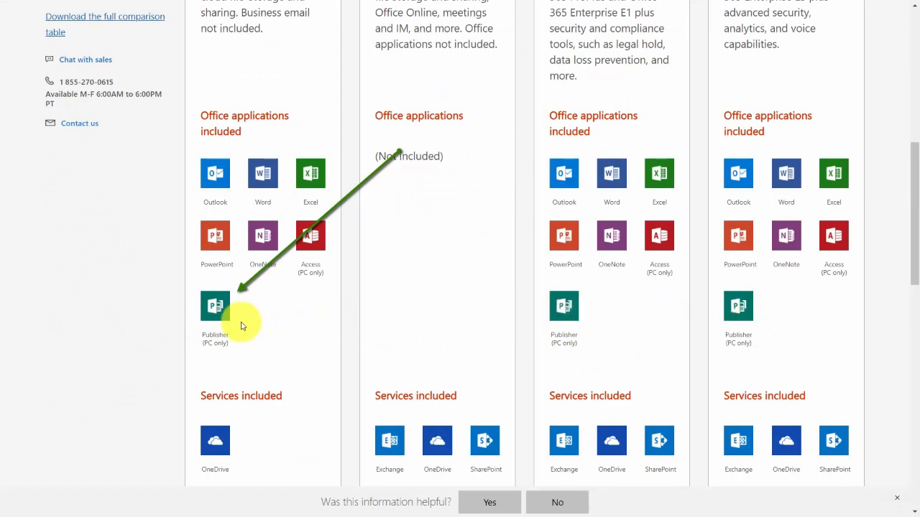
pyautogui.scroll(5, 238, 326)
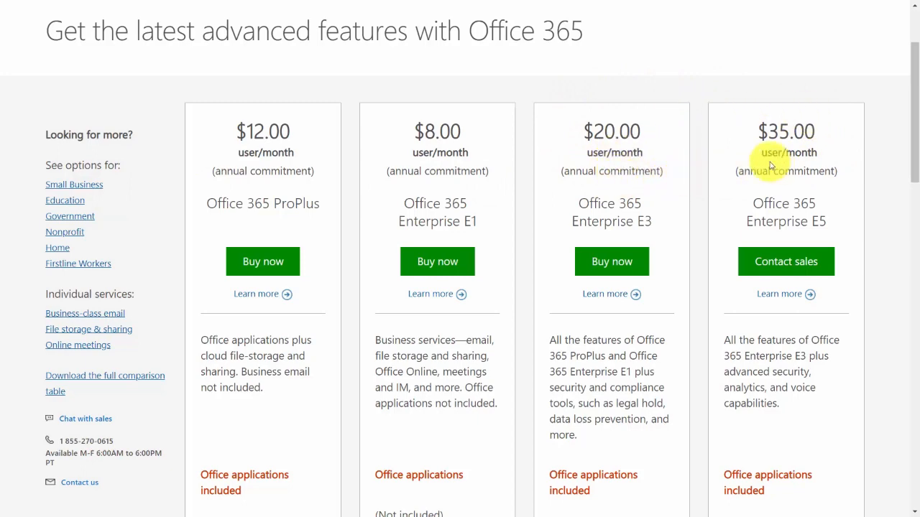
# Compare the detailed features of Office 365 ProPlus and Enterprise E1, E3 and E5, and return to the small business options.
pyautogui.scroll(-1, 769, 165)
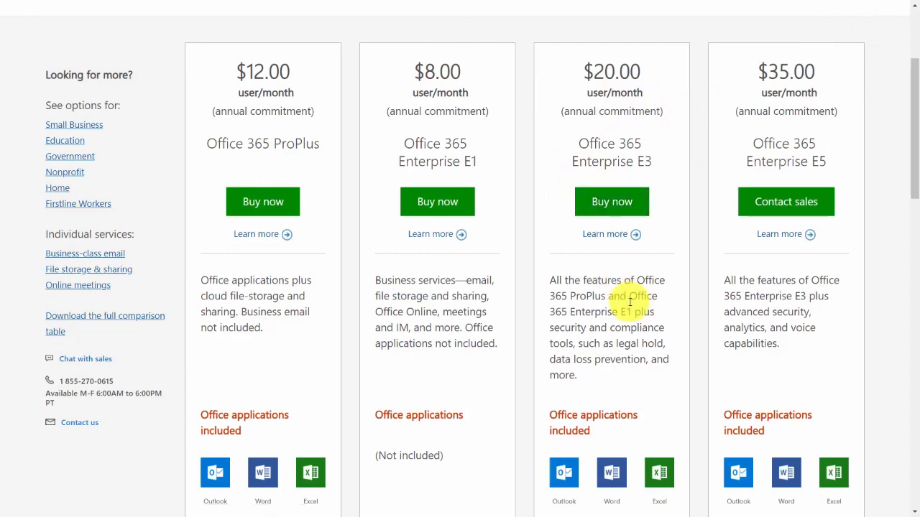
pyautogui.scroll(-7, 631, 302)
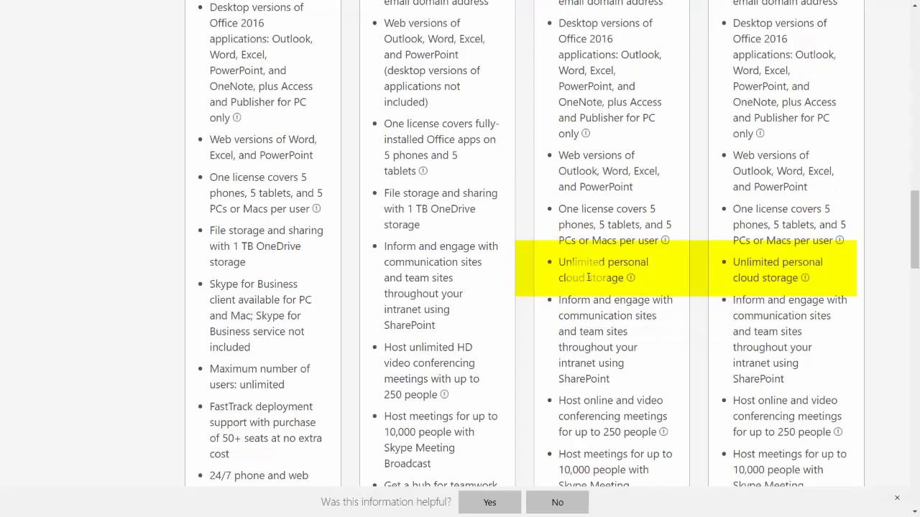
pyautogui.scroll(-10, 589, 277)
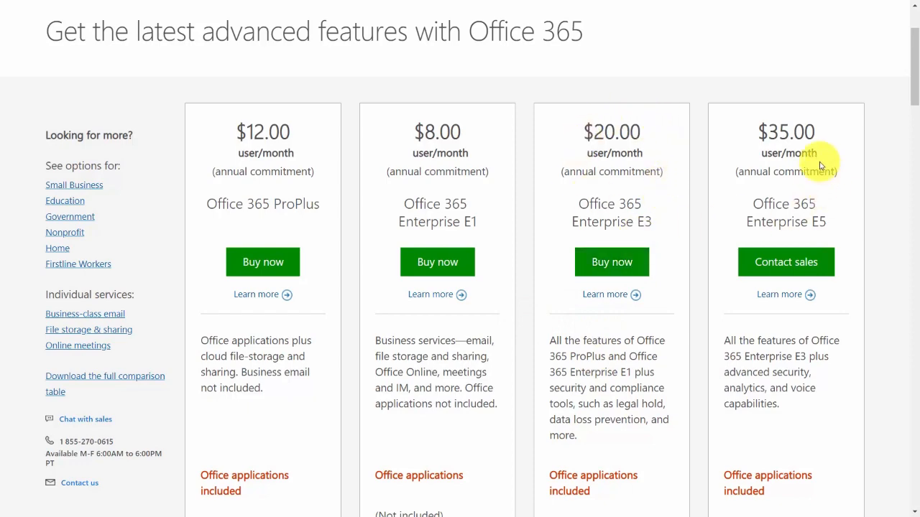
pyautogui.scroll(-3, 427, 350)
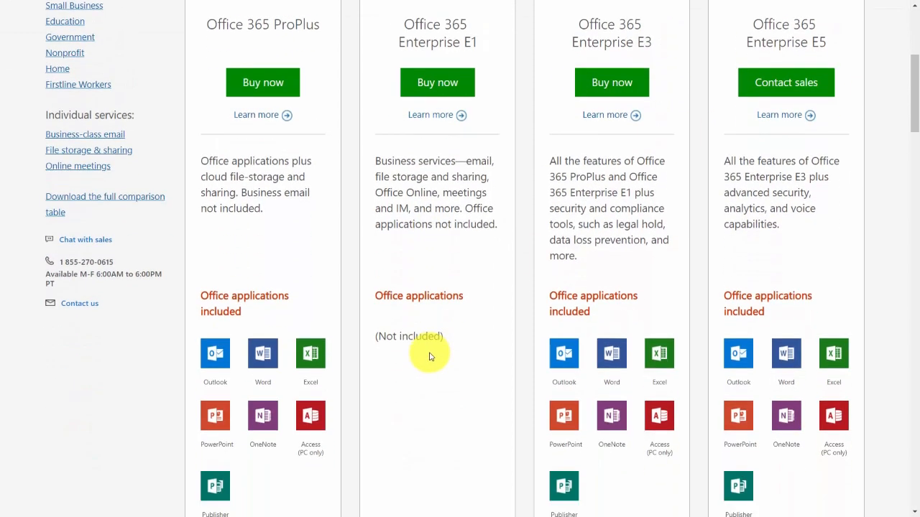
pyautogui.scroll(1, 395, 429)
pyautogui.scroll(2, 427, 388)
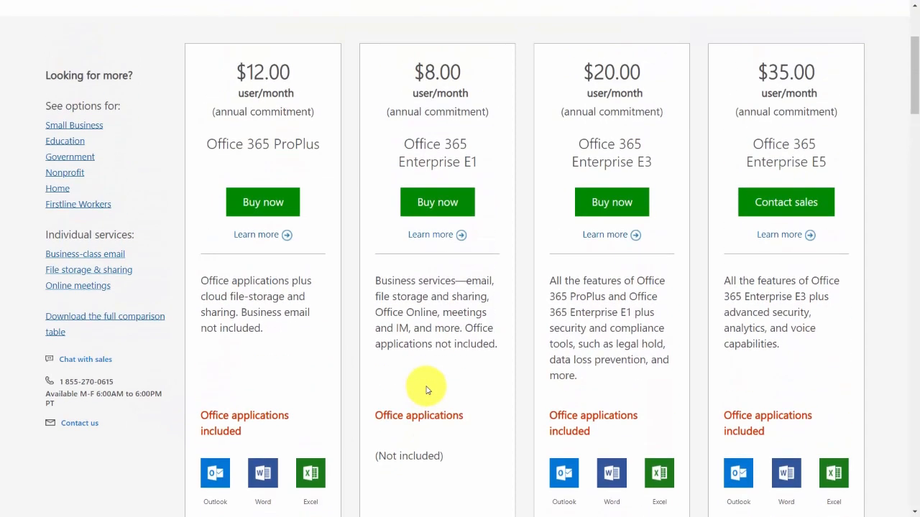
pyautogui.click(82, 127)
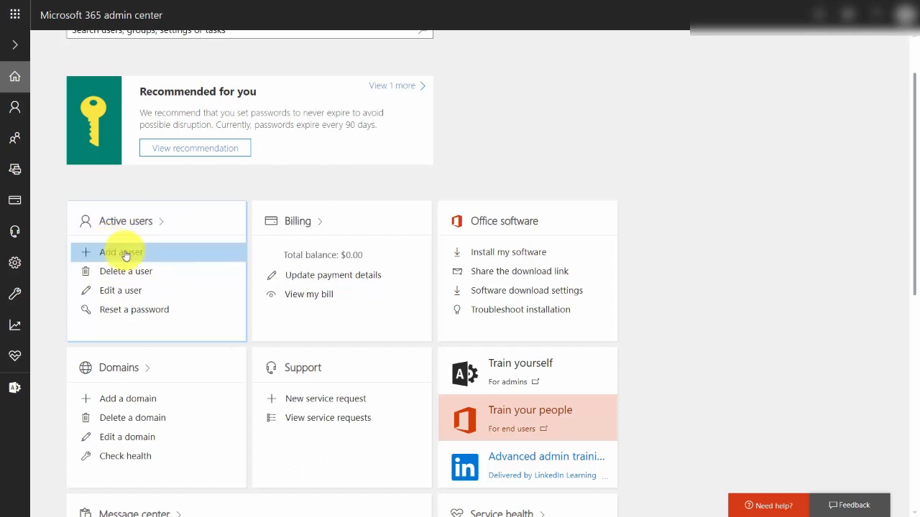
# Open the new user form in the admin center and examine its name, username and product license fields.
pyautogui.click(120, 252)
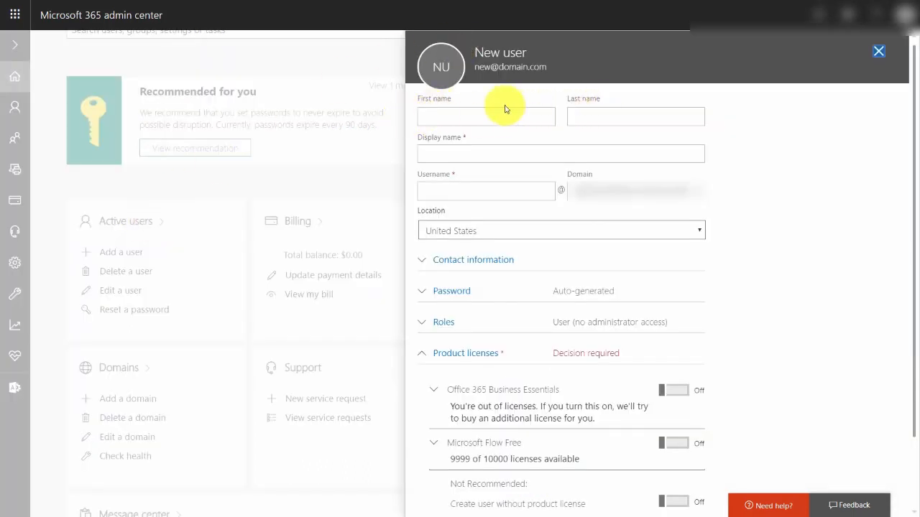
pyautogui.click(470, 153)
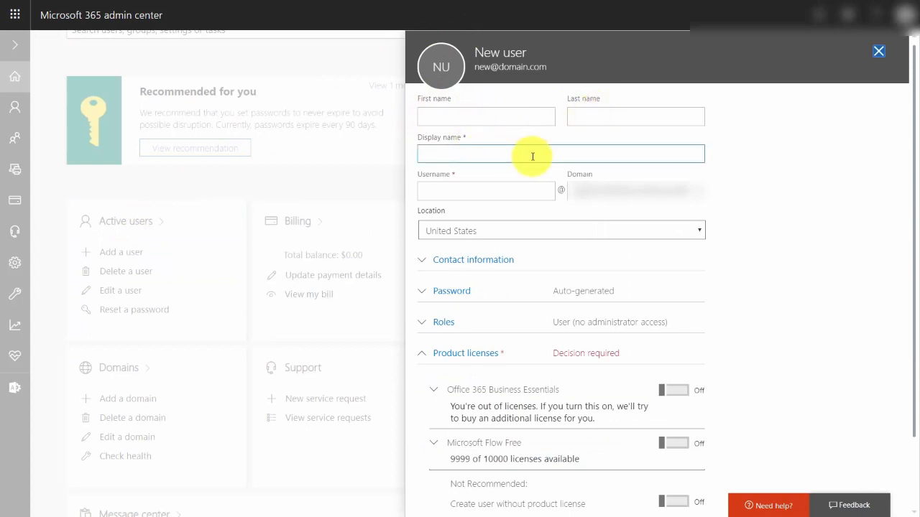
pyautogui.click(441, 193)
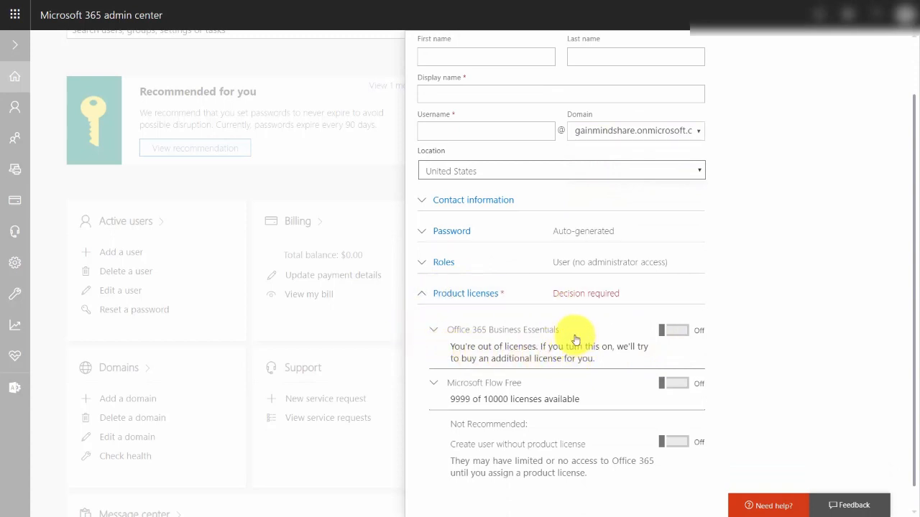
pyautogui.scroll(-1, 575, 339)
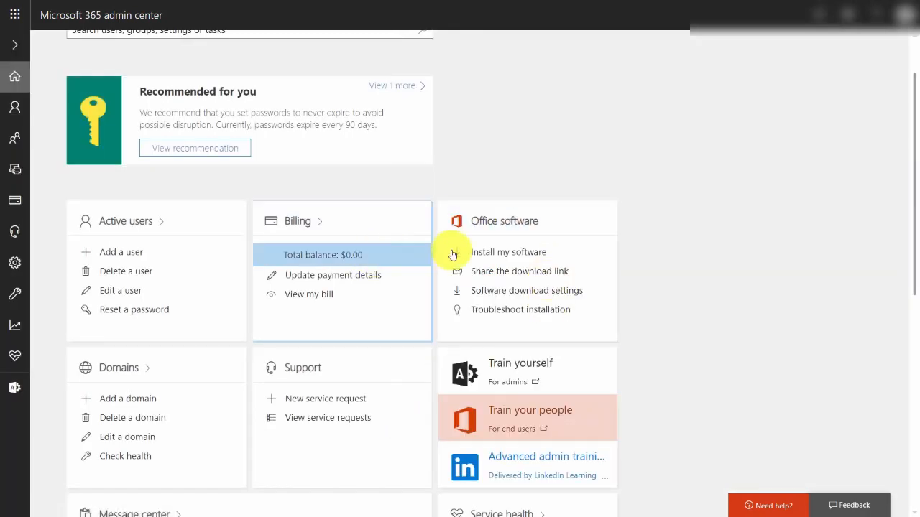
# Look at the software installation option and the add-a-domain option on the admin center home.
pyautogui.click(506, 255)
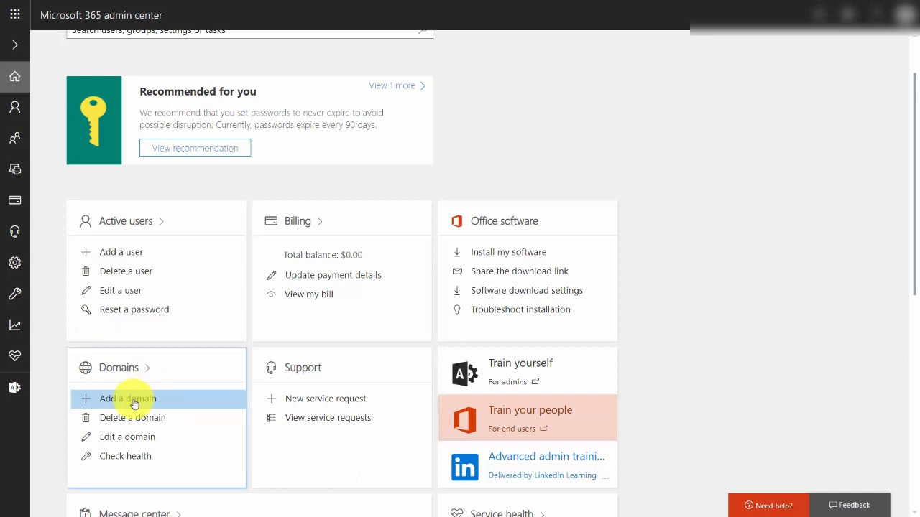
pyautogui.click(134, 405)
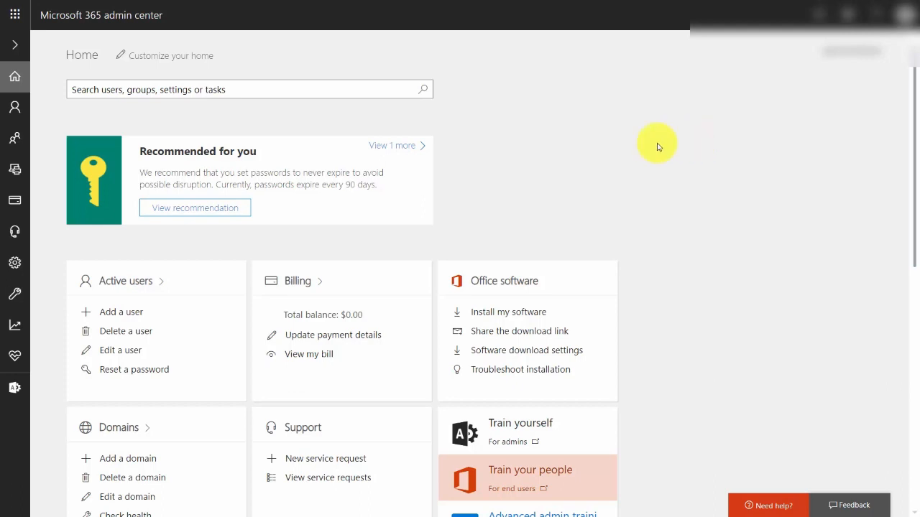
# Open the app launcher to access the Office 365 apps.
pyautogui.click(14, 16)
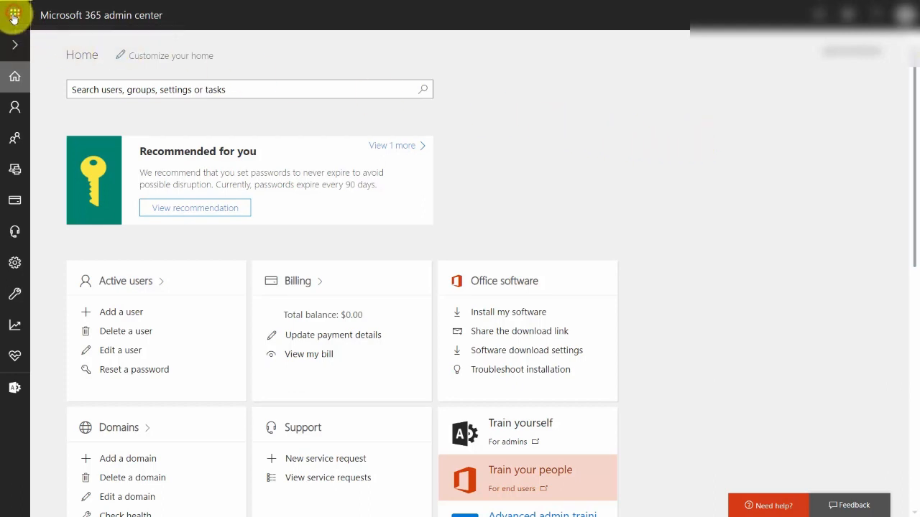
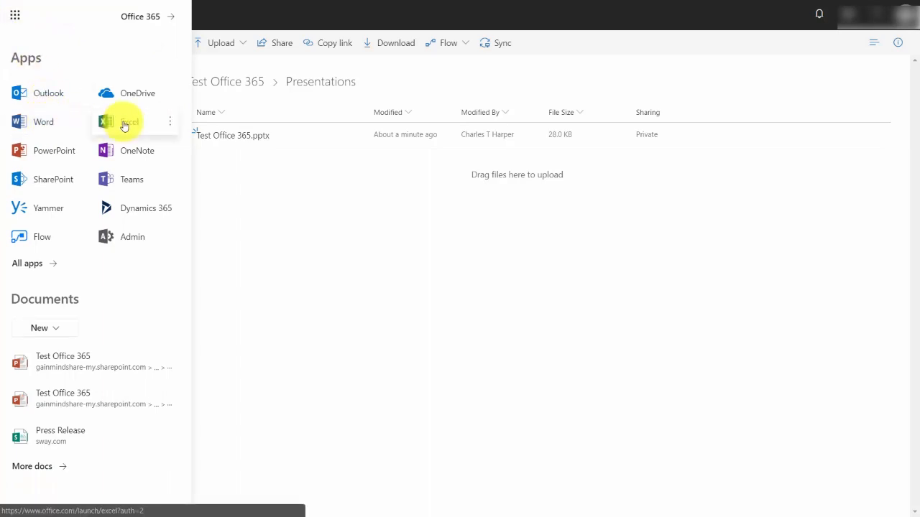
# Switch to PowerPoint and look at the options of the signed-in account.
pyautogui.click(51, 154)
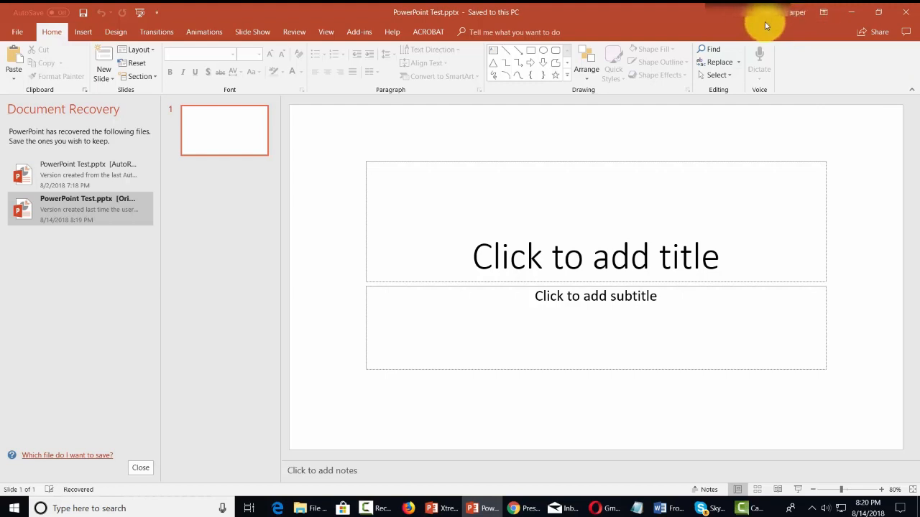
pyautogui.click(799, 13)
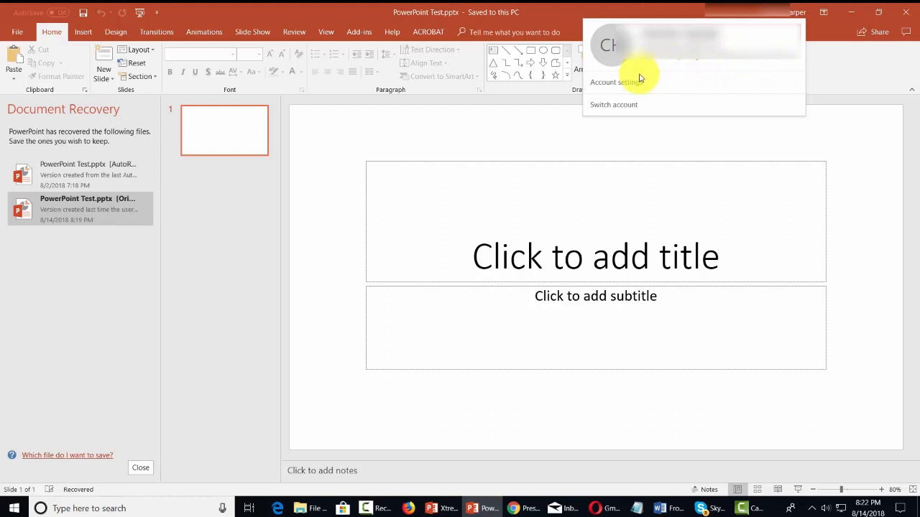
pyautogui.click(754, 75)
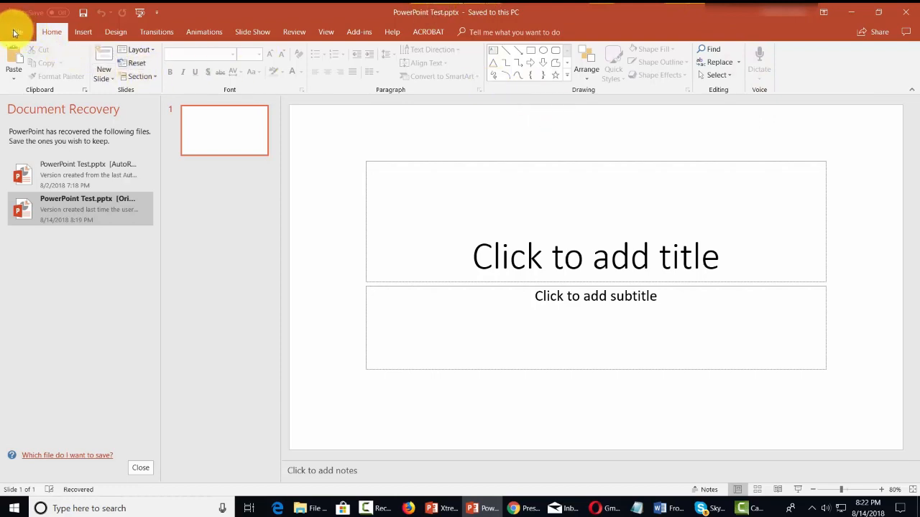
# Start saving PowerPoint Test to the business OneDrive, registering the account on the device with organization management allowed.
pyautogui.click(17, 32)
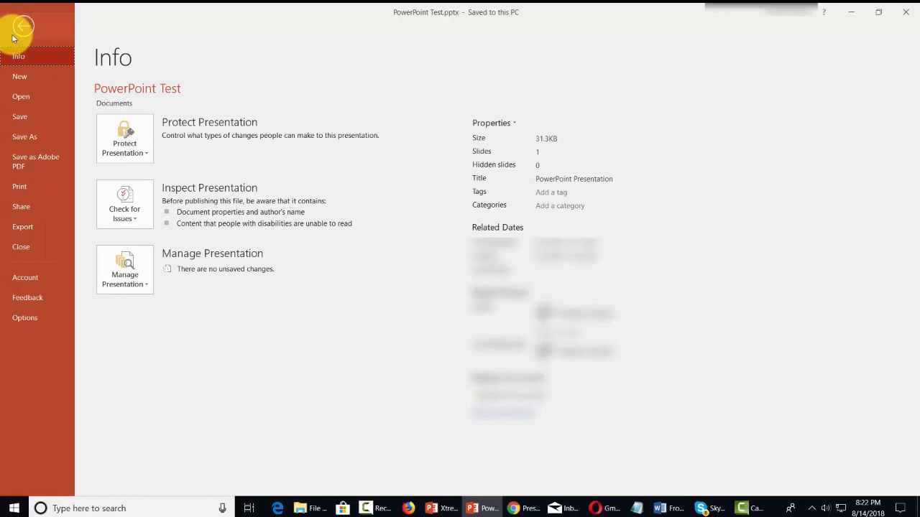
pyautogui.click(29, 141)
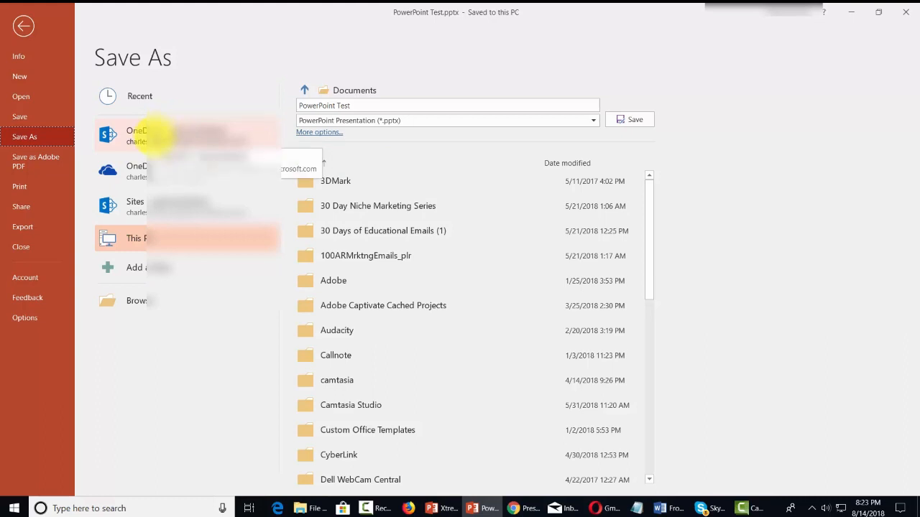
pyautogui.click(154, 133)
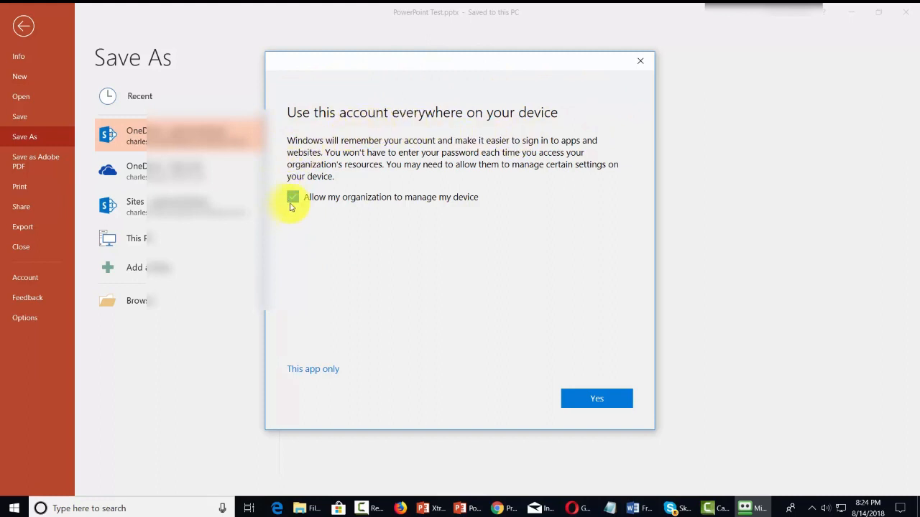
pyautogui.click(591, 397)
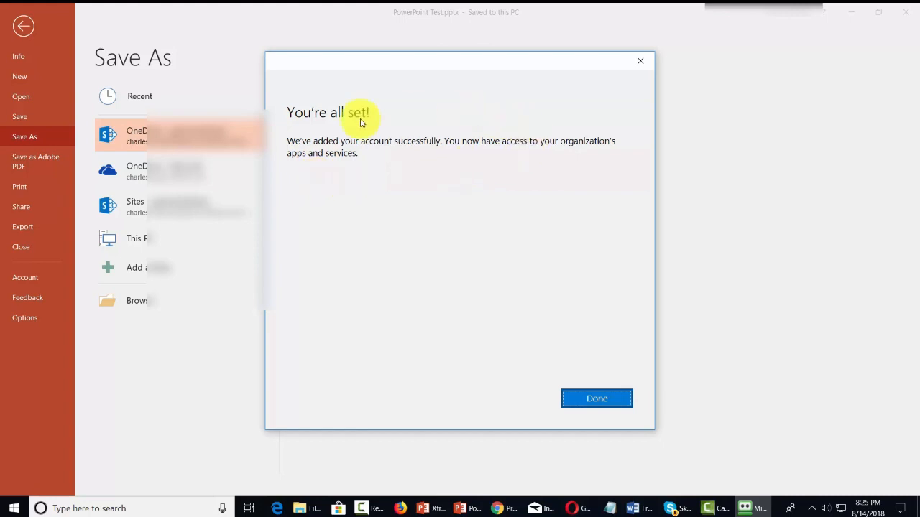
pyautogui.click(592, 401)
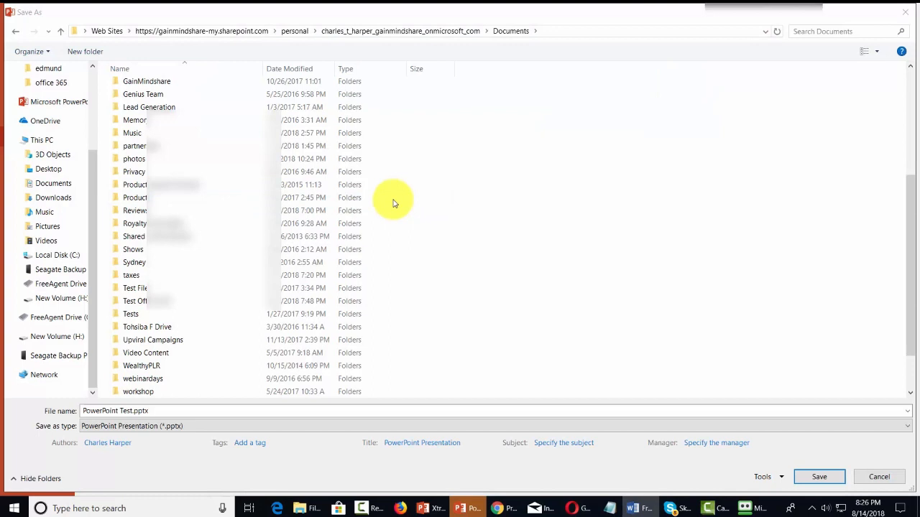
# Save PowerPoint Test.pptx in the Presentations folder inside Test Office 365.
pyautogui.doubleClick(161, 306)
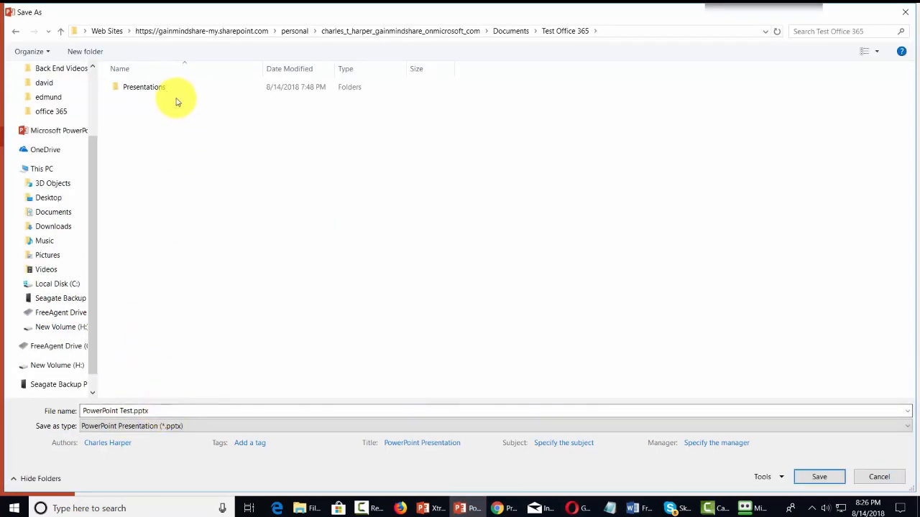
pyautogui.click(156, 87)
pyautogui.doubleClick(161, 88)
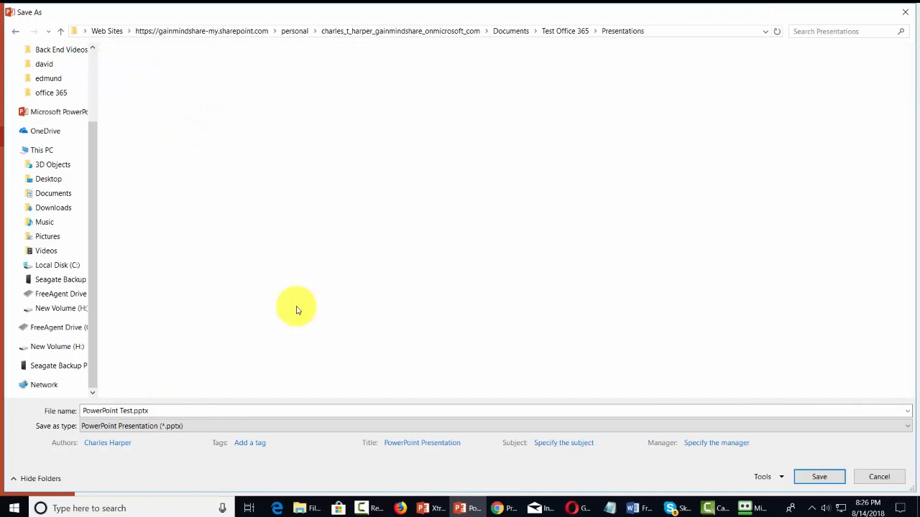
pyautogui.click(820, 479)
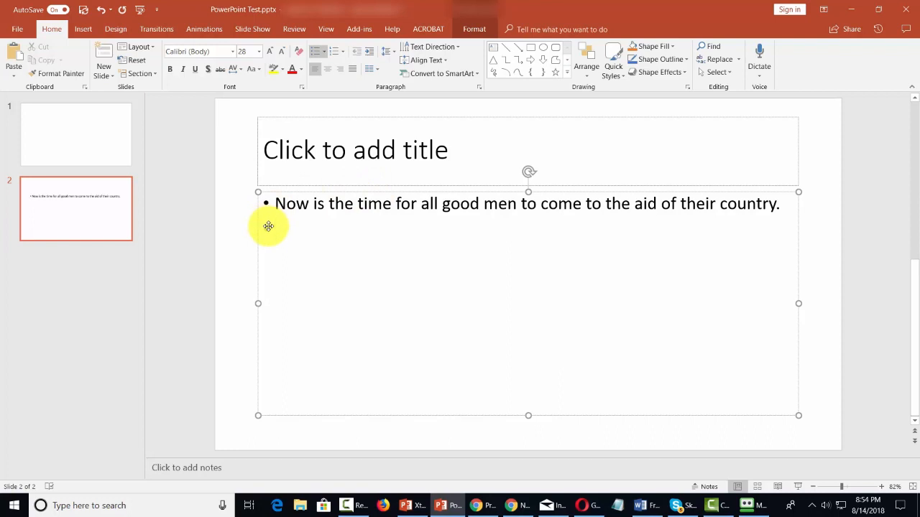
# Examine the file information and version history option of the PowerPoint Test presentation.
pyautogui.hotkey('alt', 'f')
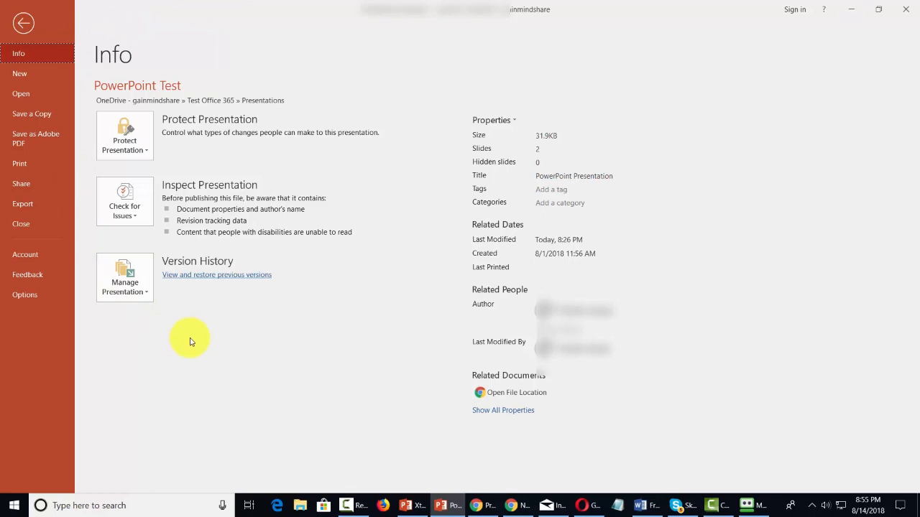
pyautogui.click(23, 23)
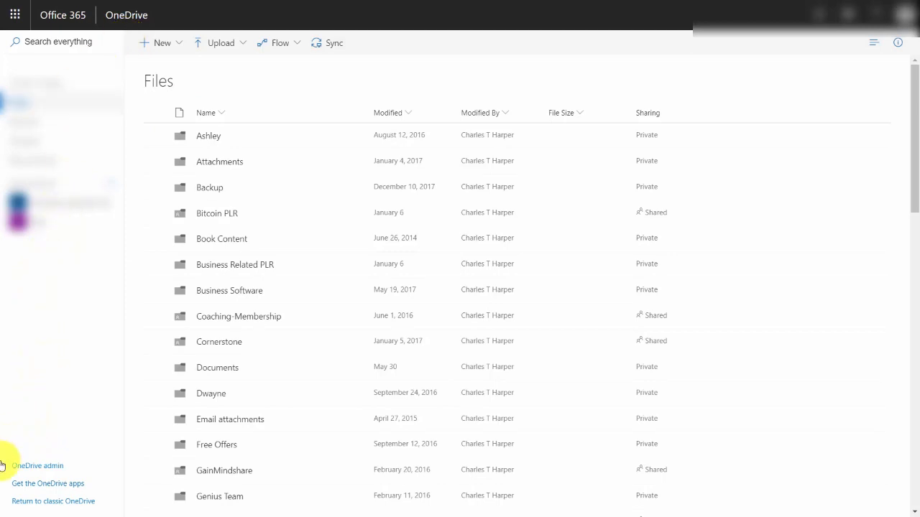
# Switch to the OneDrive admin center, review the storage limit and file retention settings, and open the device access settings.
pyautogui.click(57, 472)
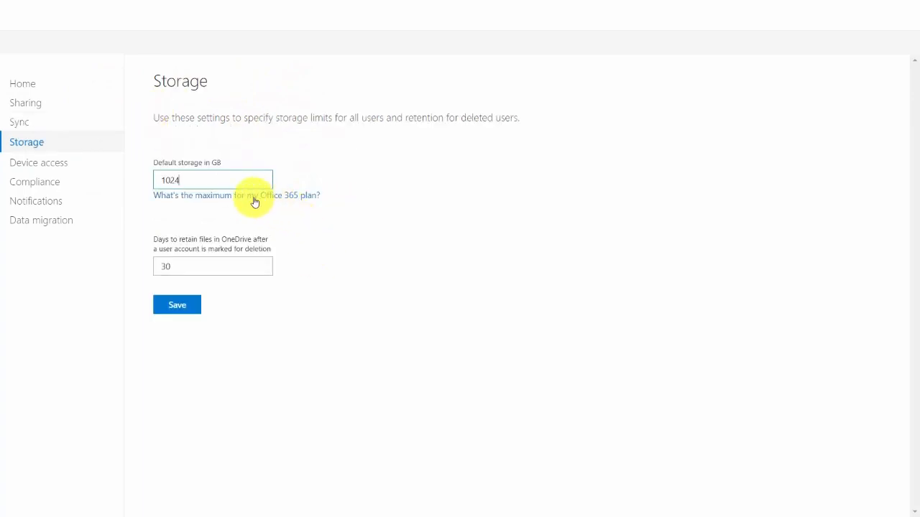
pyautogui.click(189, 306)
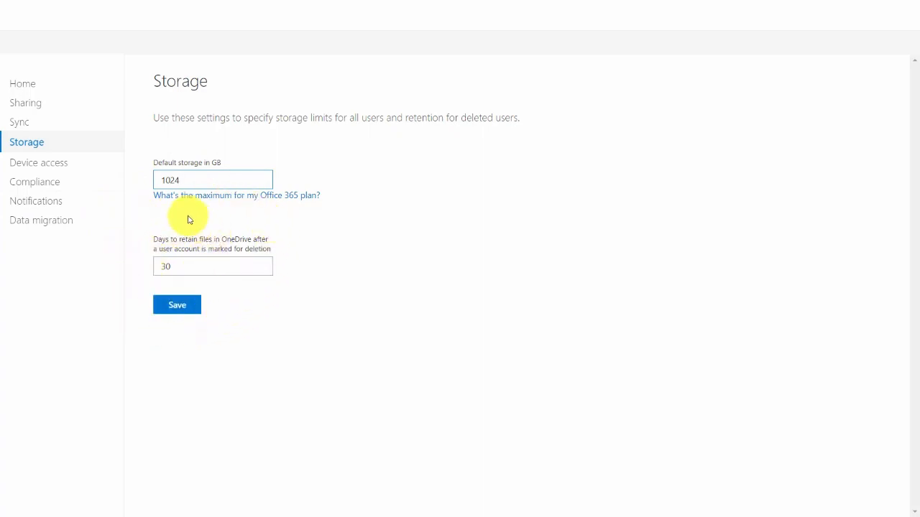
pyautogui.click(27, 164)
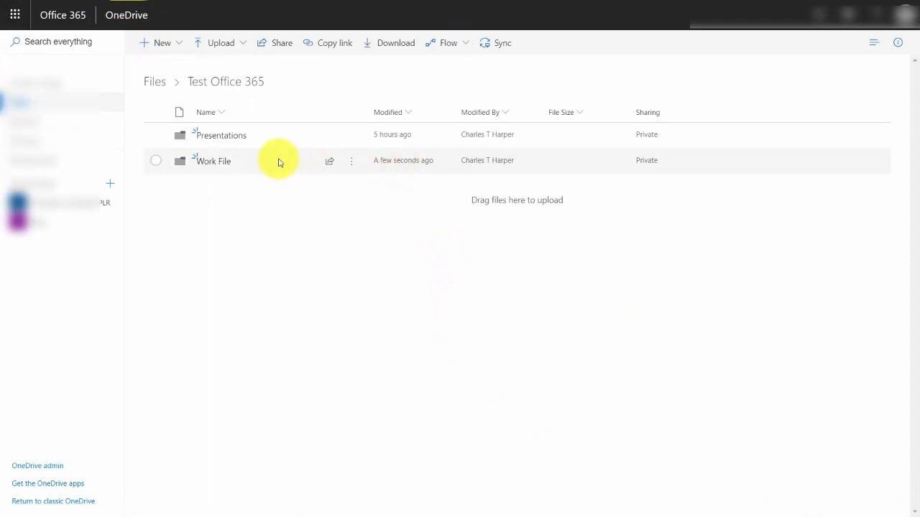
# Upload the 10-Keys-Of-Product-Creation zip file to the Work File folder in OneDrive and check its upload progress.
pyautogui.click(221, 163)
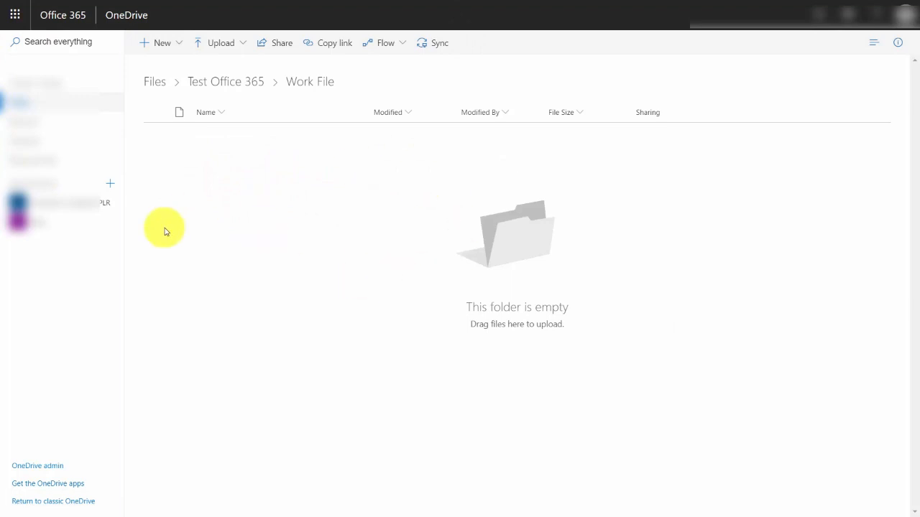
pyautogui.click(227, 44)
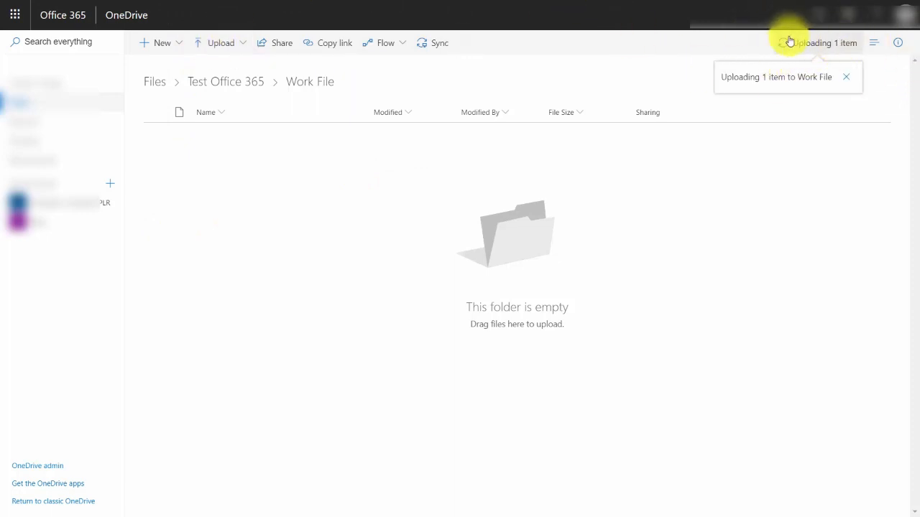
pyautogui.click(788, 45)
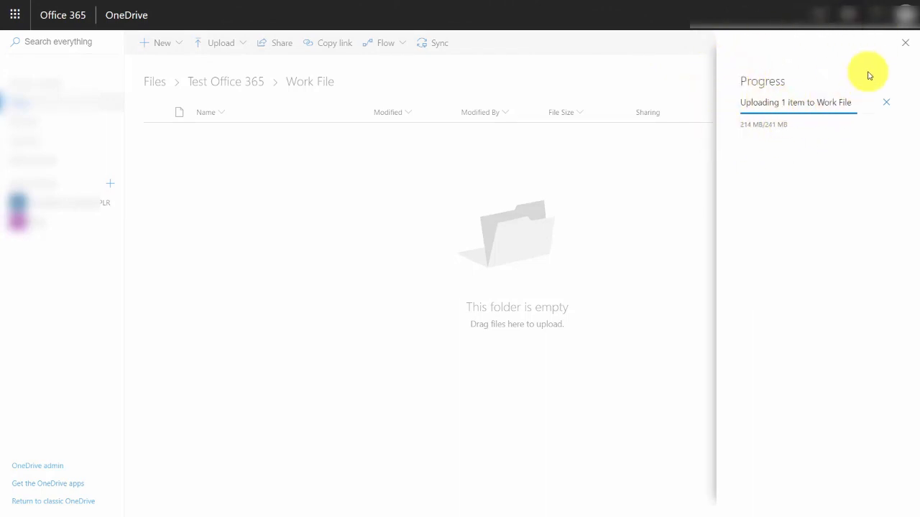
pyautogui.click(374, 332)
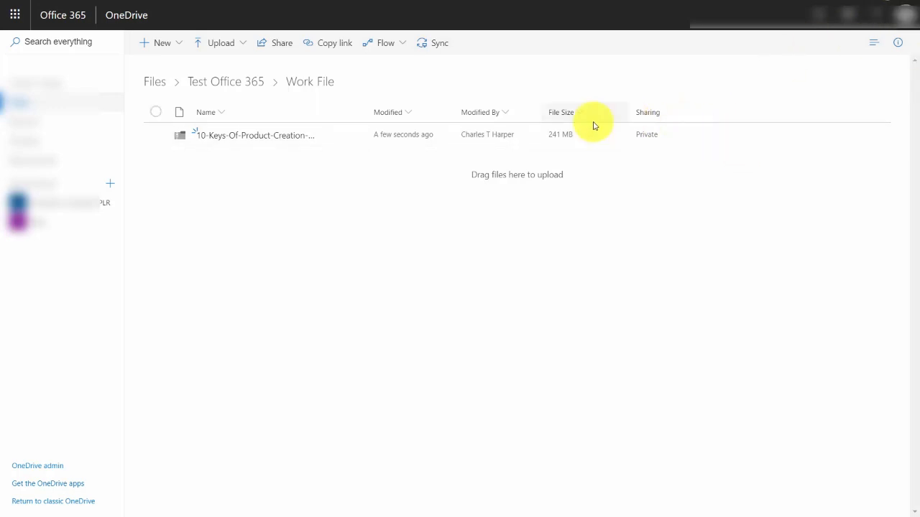
# Configure the uploaded zip file's sharing link for Anyone, with editing not allowed.
pyautogui.click(156, 137)
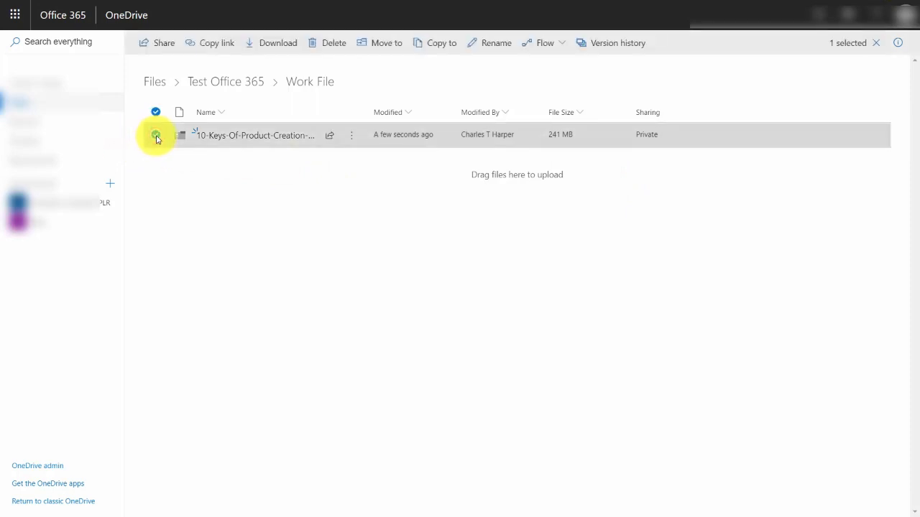
pyautogui.click(163, 45)
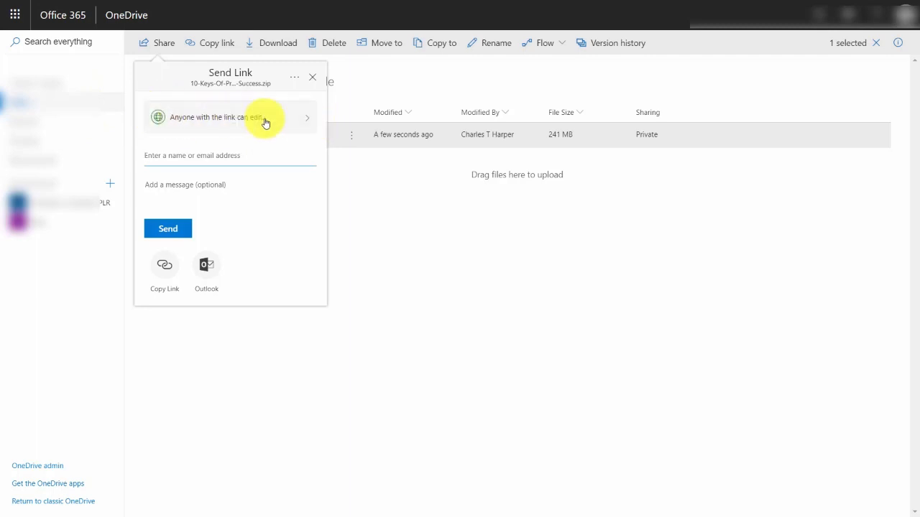
pyautogui.click(291, 126)
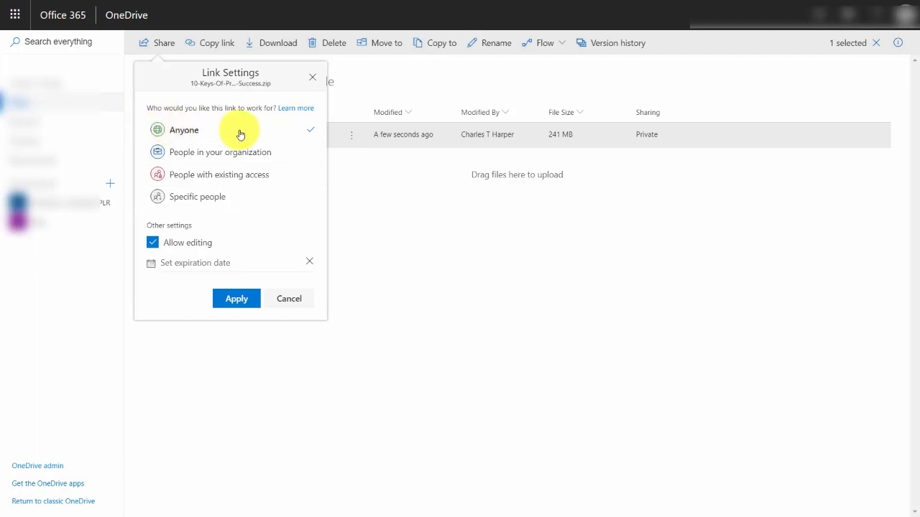
pyautogui.click(154, 243)
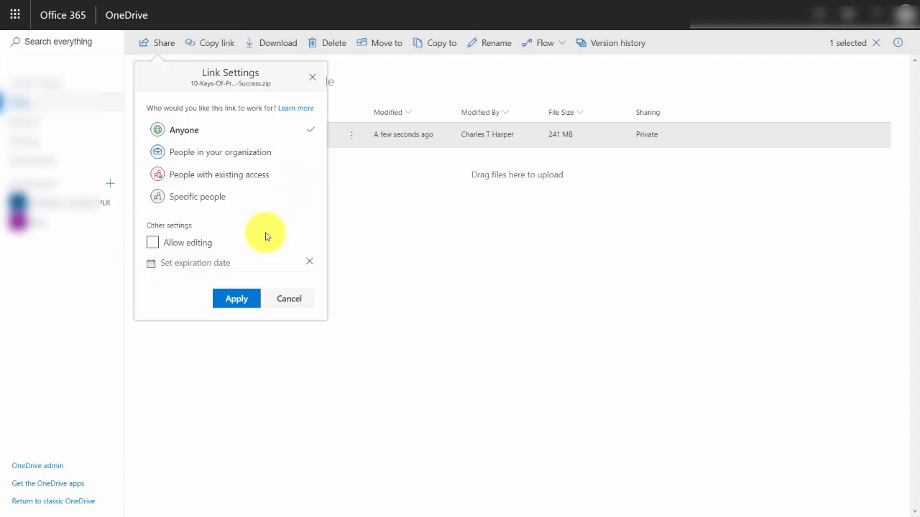
pyautogui.click(237, 299)
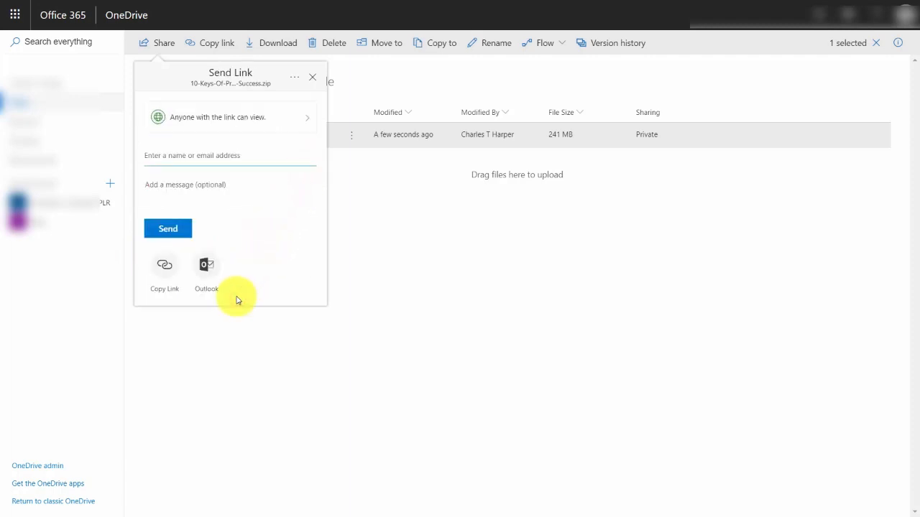
# Create the view-only sharing link of the zip file and copy its address.
pyautogui.click(163, 267)
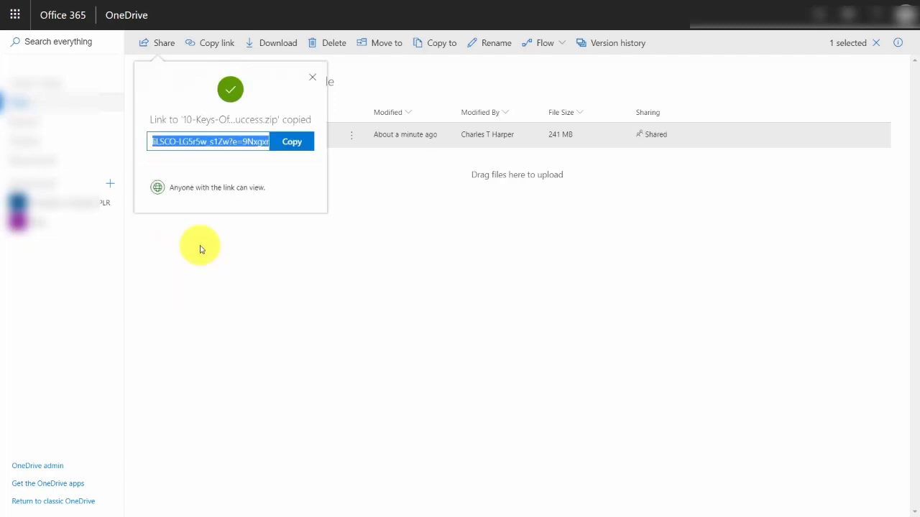
pyautogui.click(292, 143)
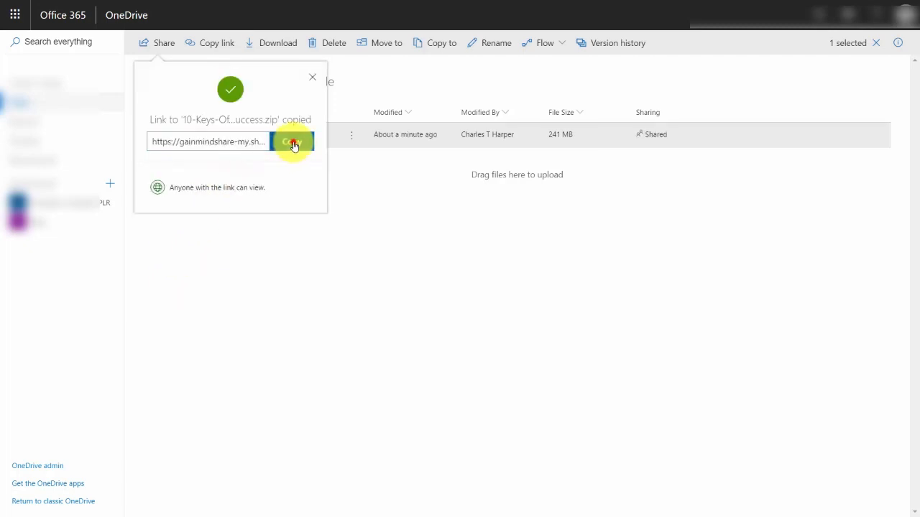
pyautogui.rightClick(237, 144)
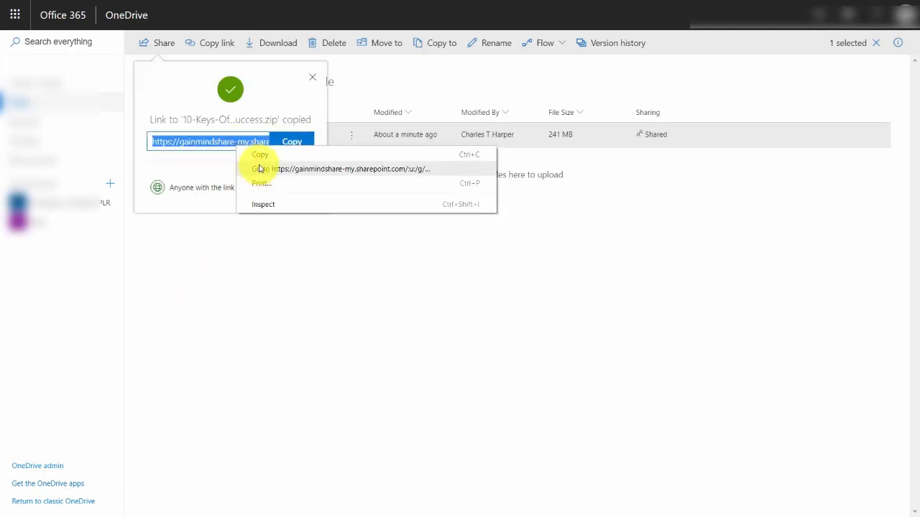
pyautogui.click(260, 153)
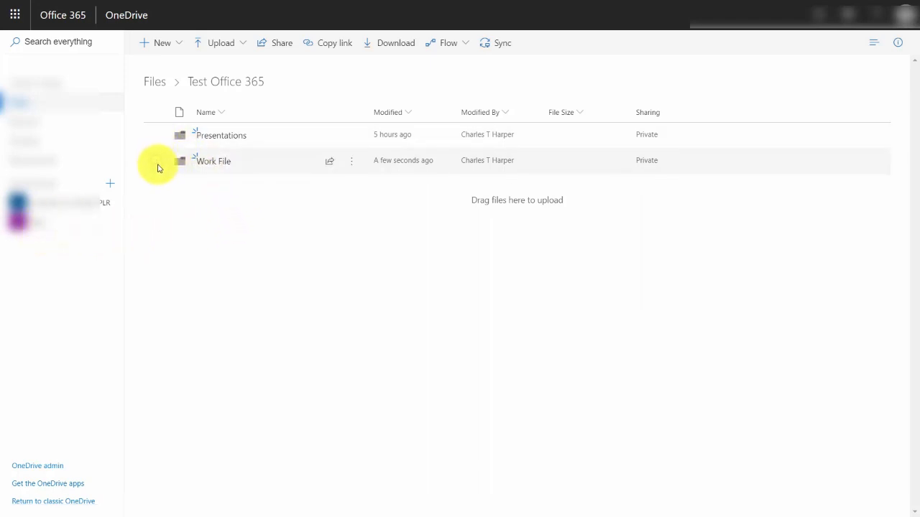
# Open the sharing options for the Work File folder inside Test Office 365.
pyautogui.click(158, 162)
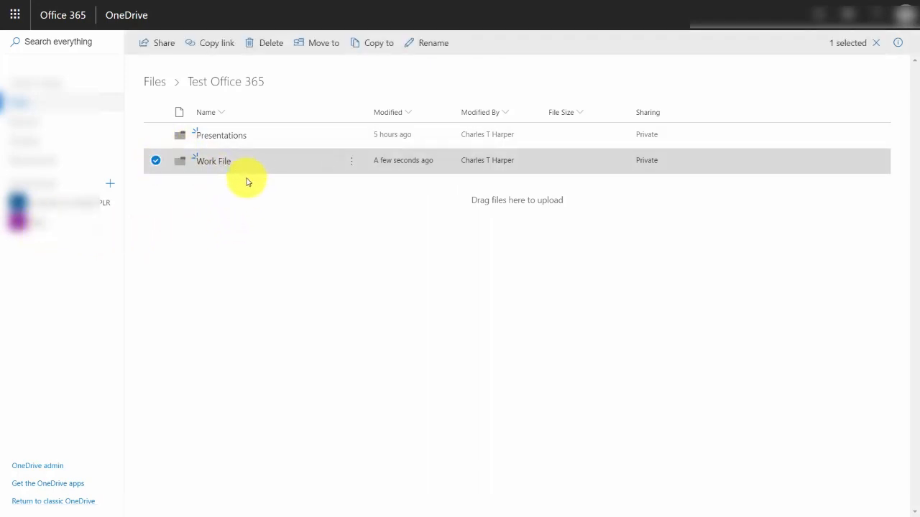
pyautogui.click(164, 45)
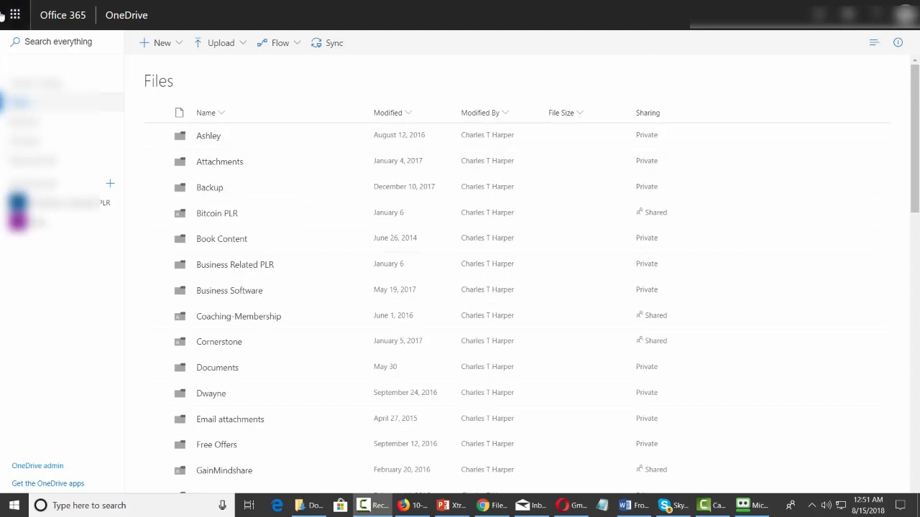
# Search OneDrive for "10 secrets", show the full results and filter them to the Zip file type.
pyautogui.click(40, 43)
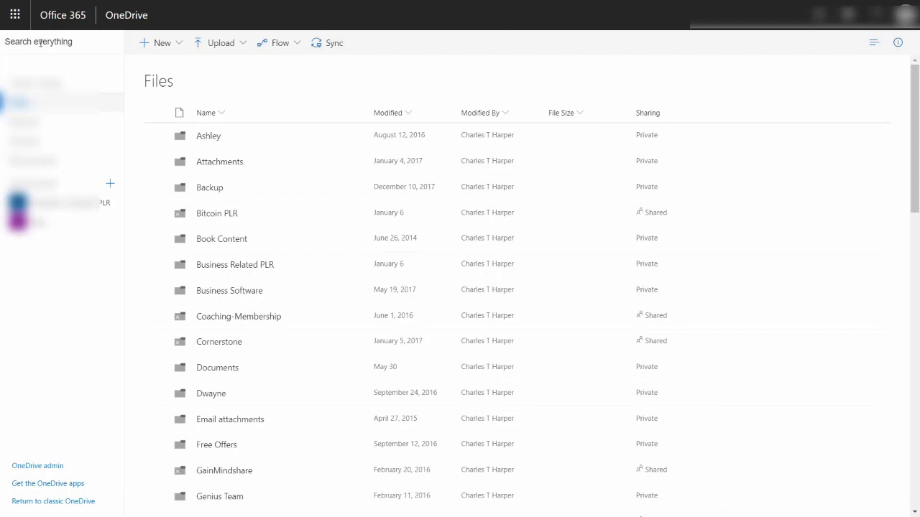
pyautogui.write('10 secrets')
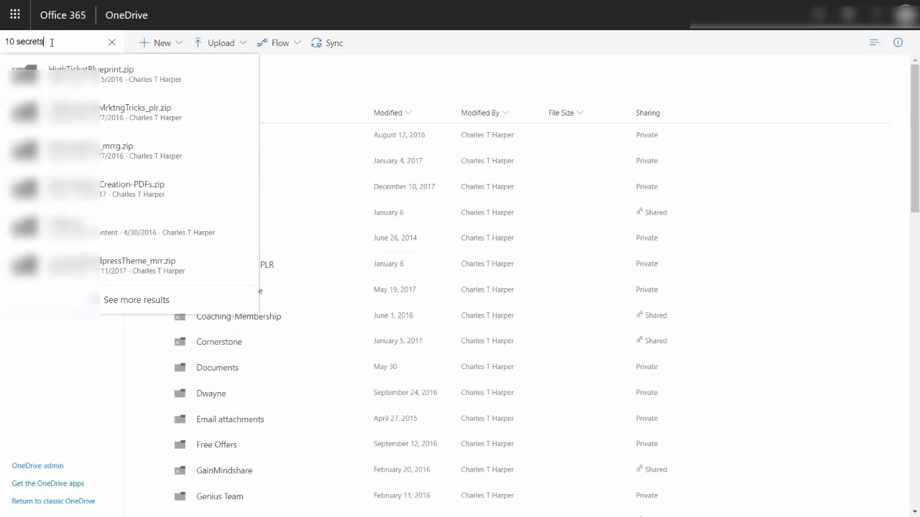
pyautogui.click(141, 303)
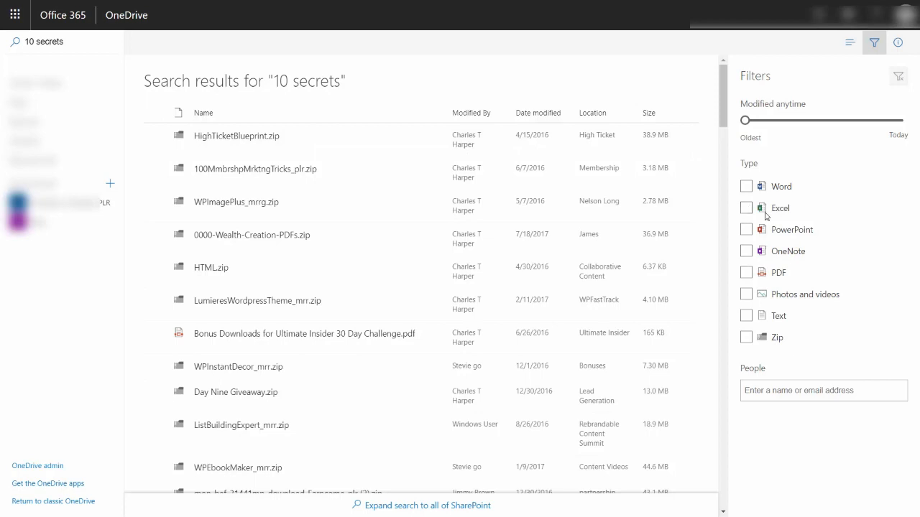
pyautogui.click(747, 338)
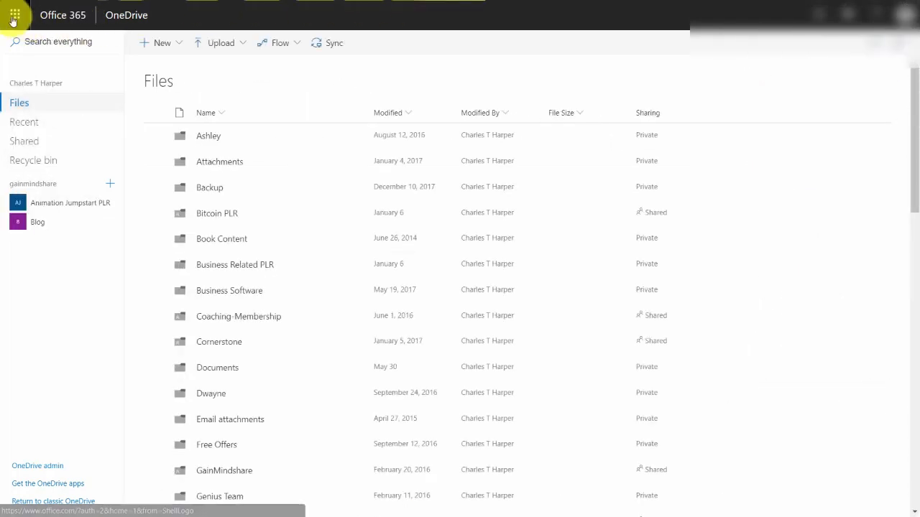
# Open the admin center and download the 64-bit en-us installer for Skype for Business (Basic) from the Office software section.
pyautogui.click(14, 17)
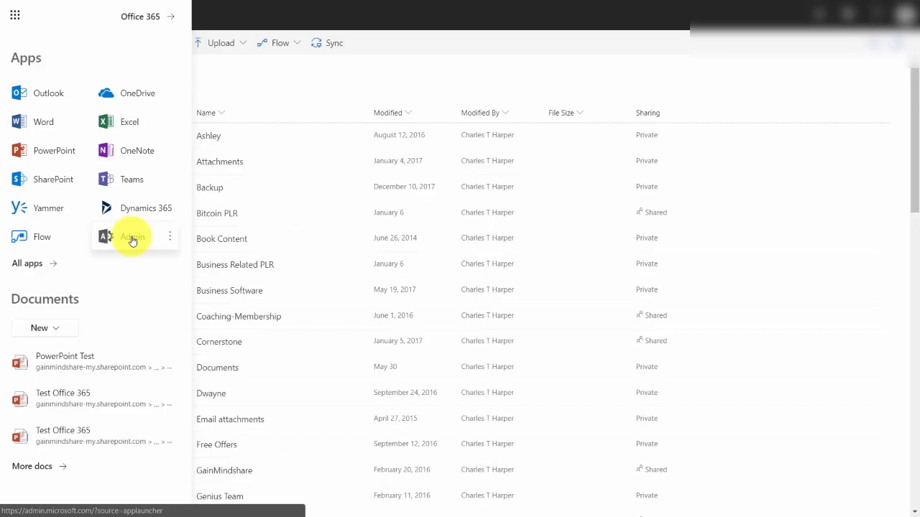
pyautogui.click(132, 241)
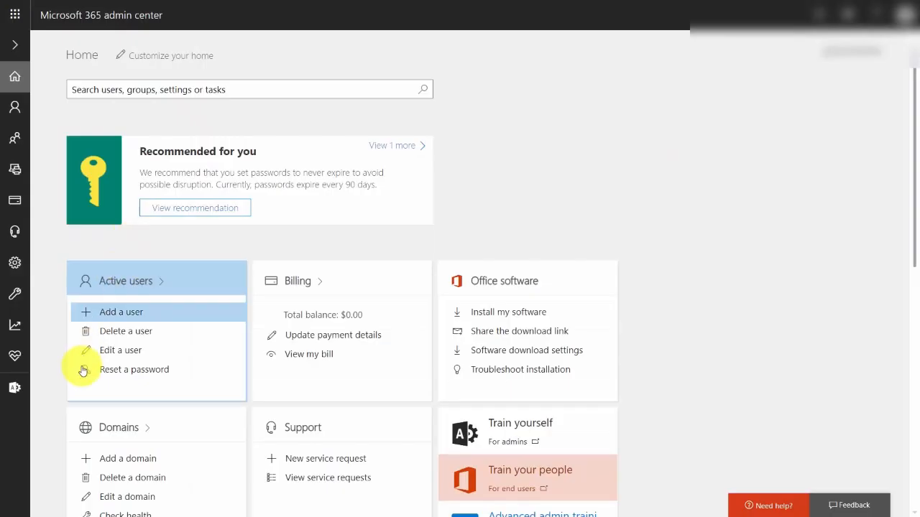
pyautogui.click(509, 314)
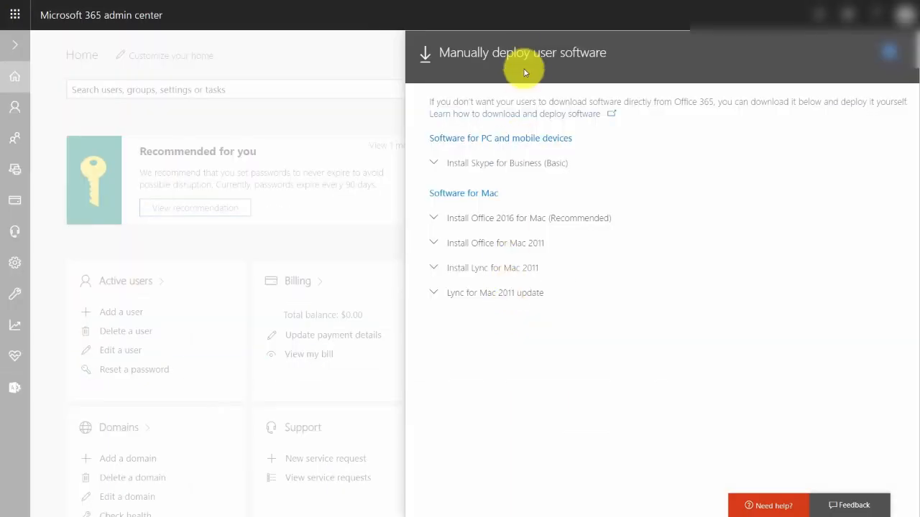
pyautogui.click(435, 163)
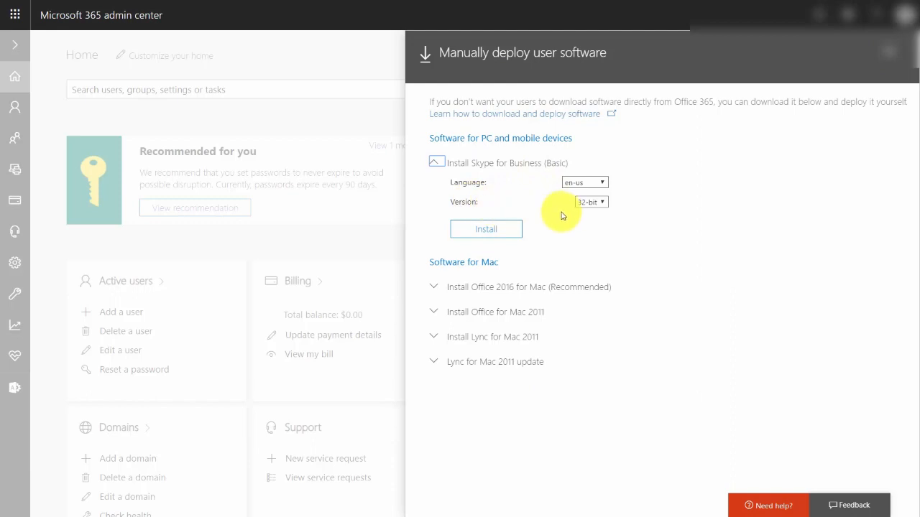
pyautogui.click(519, 227)
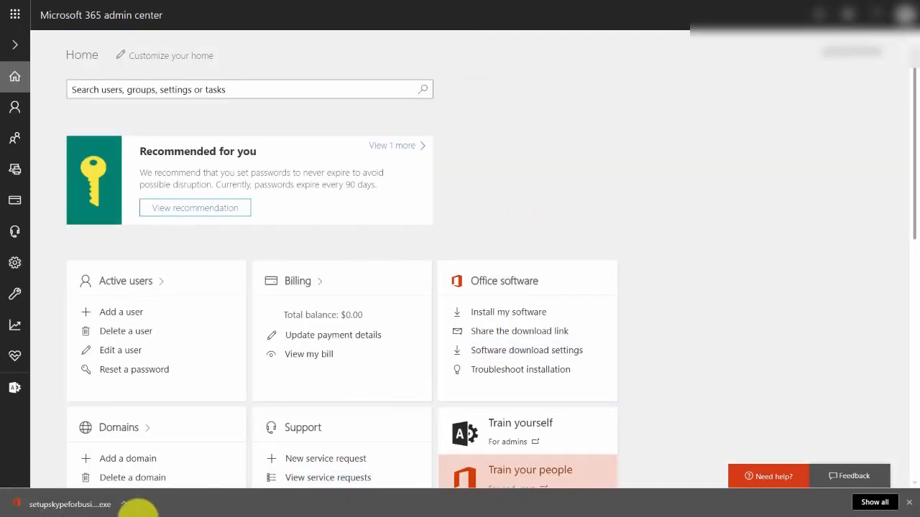
# Run the downloaded installer, launch Skype for Business and accept its license agreement.
pyautogui.click(73, 506)
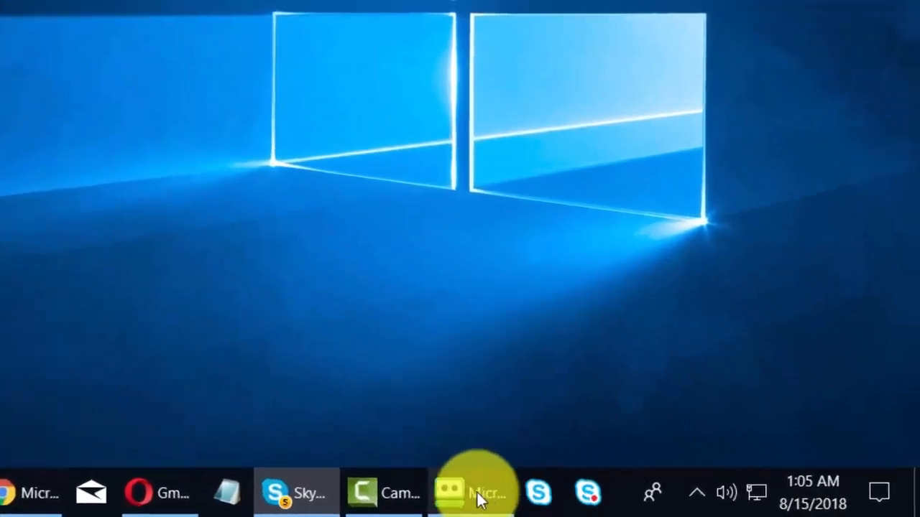
pyautogui.moveTo(715, 500)
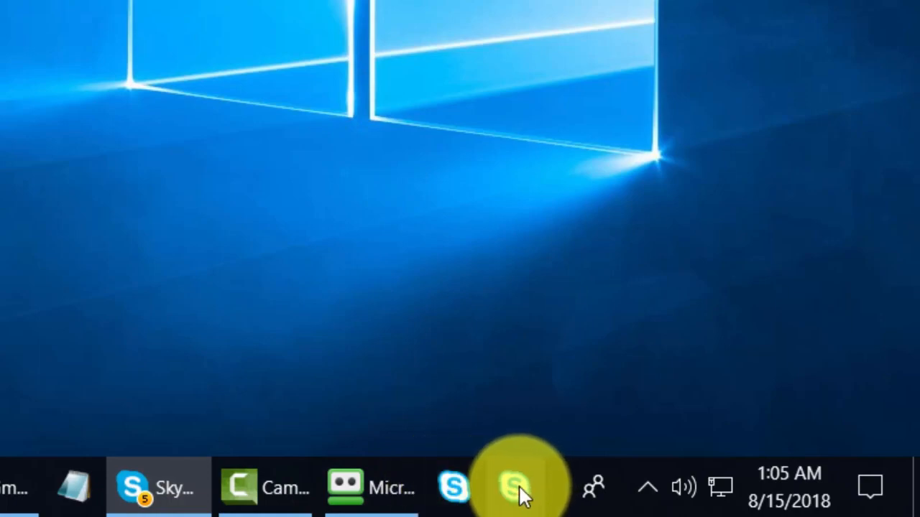
pyautogui.click(517, 487)
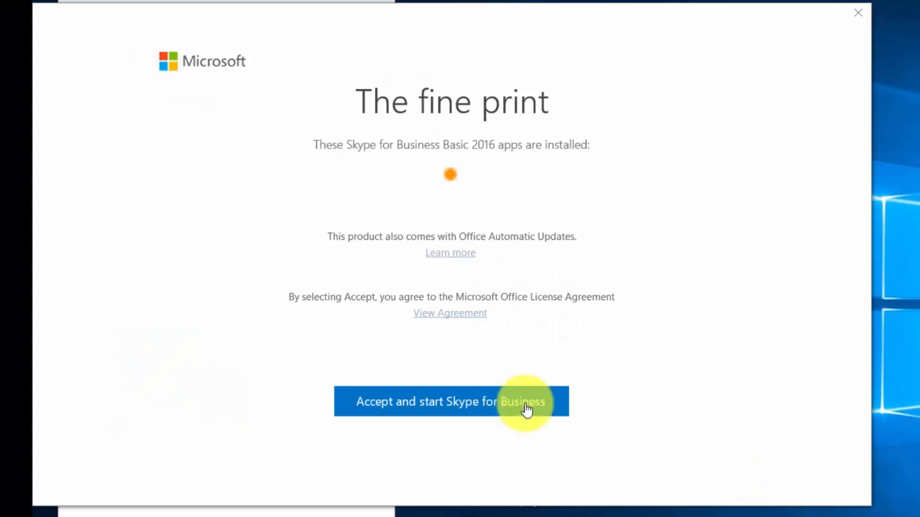
pyautogui.click(428, 407)
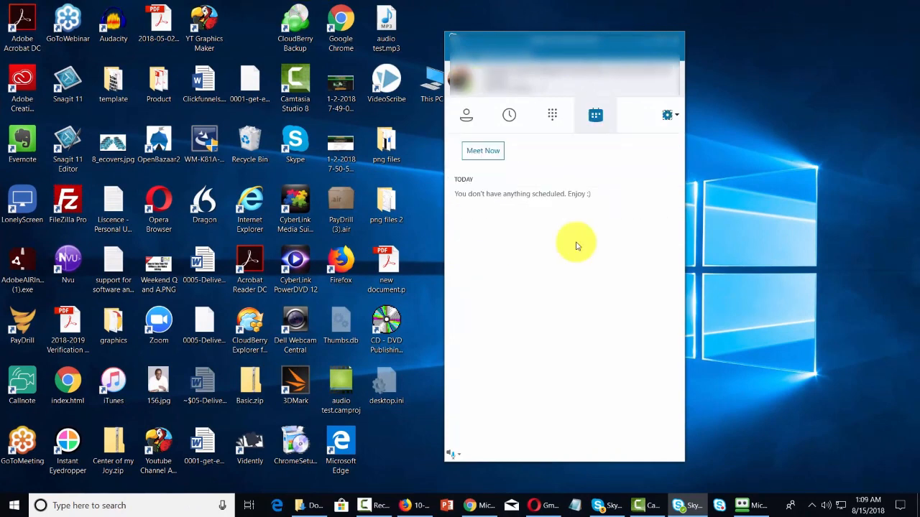
# Review the Audio Device, Video Device and File Saving options in Skype for Business and open the main window's audio device menu.
pyautogui.click(667, 116)
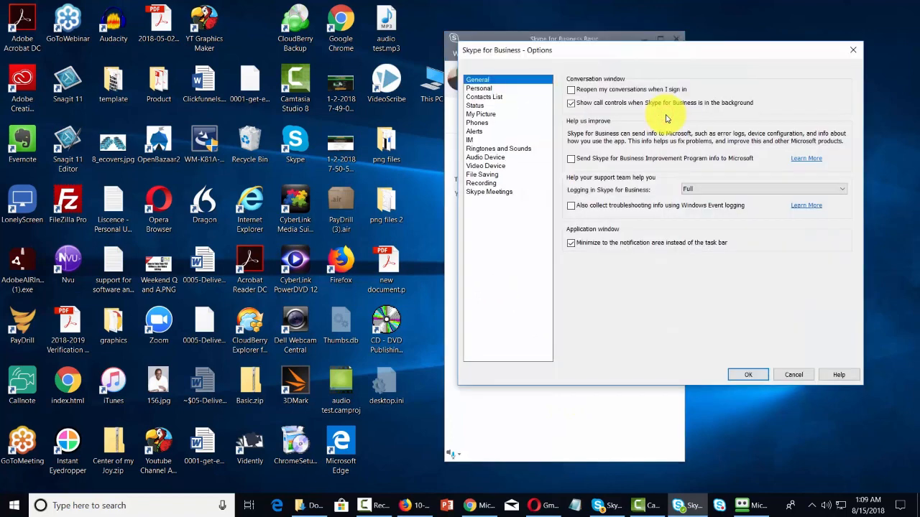
pyautogui.click(493, 157)
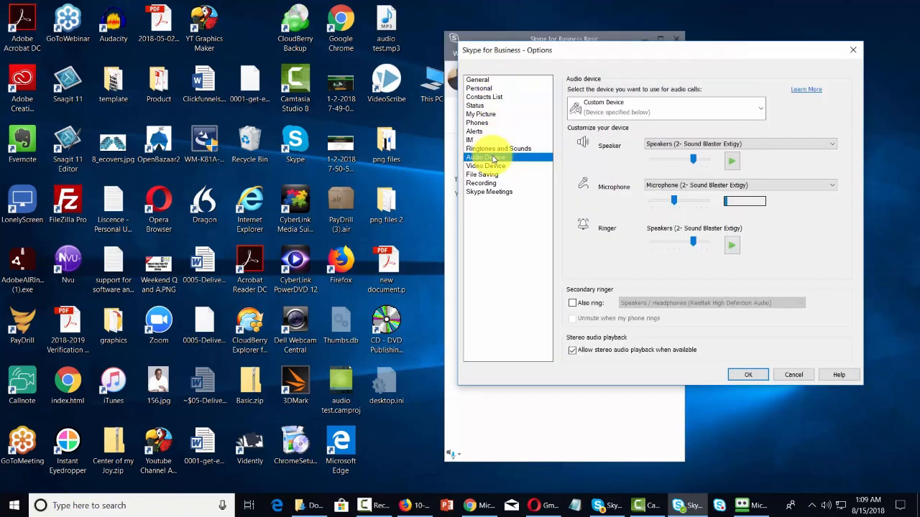
pyautogui.click(492, 166)
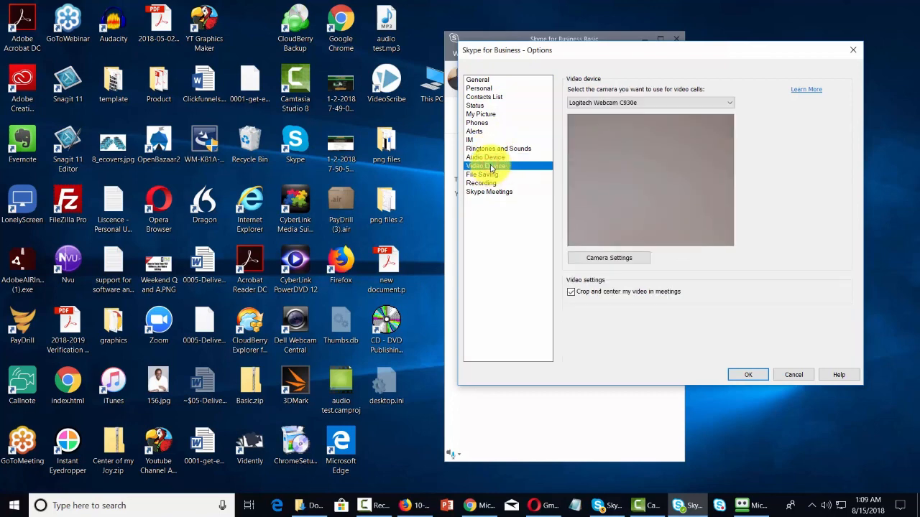
pyautogui.click(492, 174)
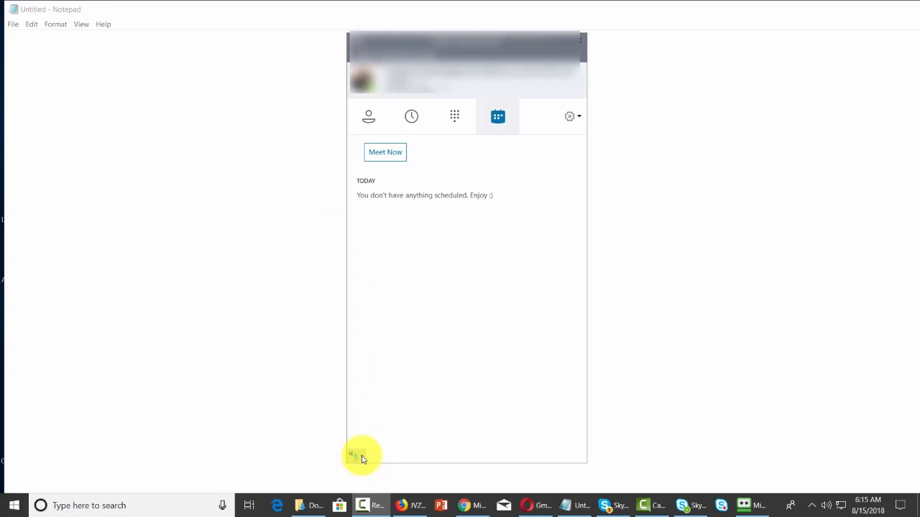
pyautogui.click(361, 459)
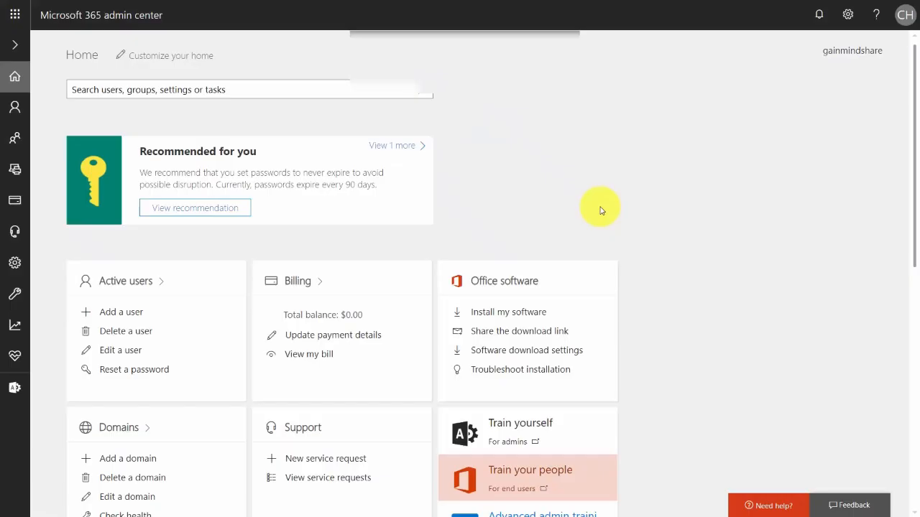
# Switch to the Teams & Skype admin center and open the legacy portal's broadcast meetings settings under online meetings.
pyautogui.click(17, 390)
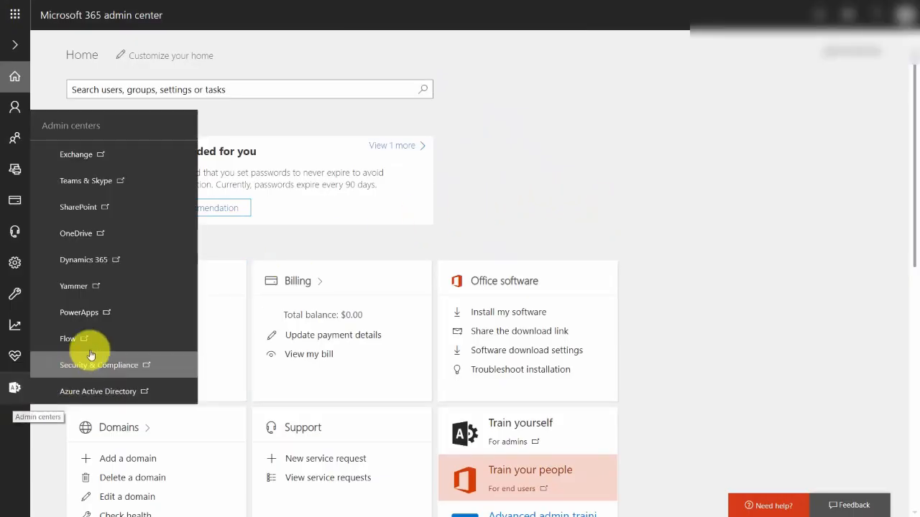
pyautogui.click(86, 181)
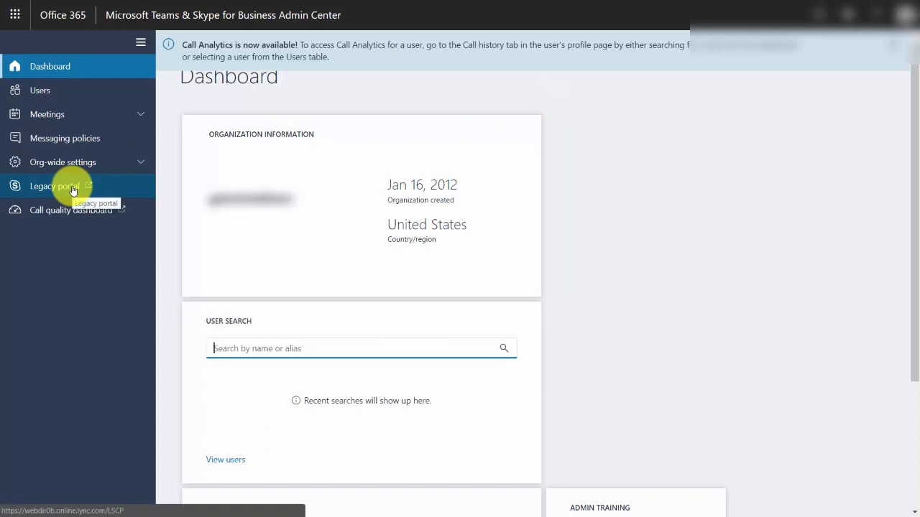
pyautogui.click(73, 191)
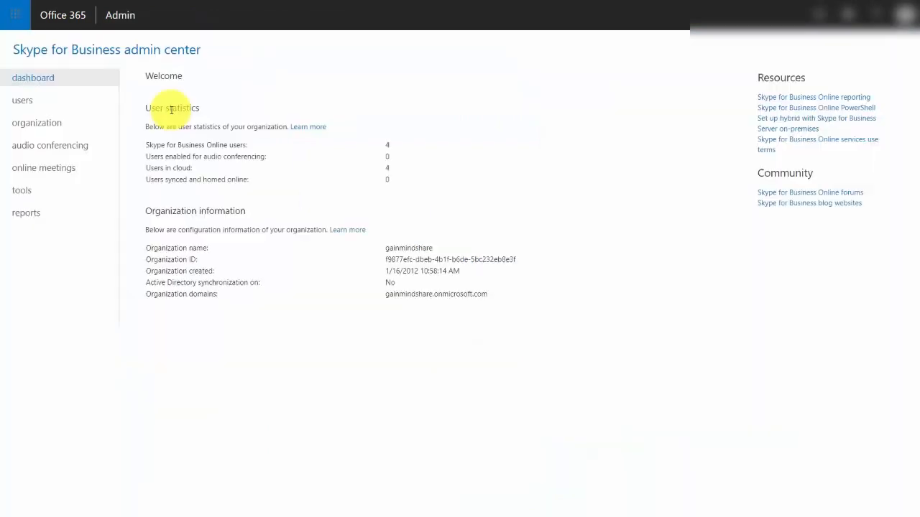
pyautogui.click(53, 171)
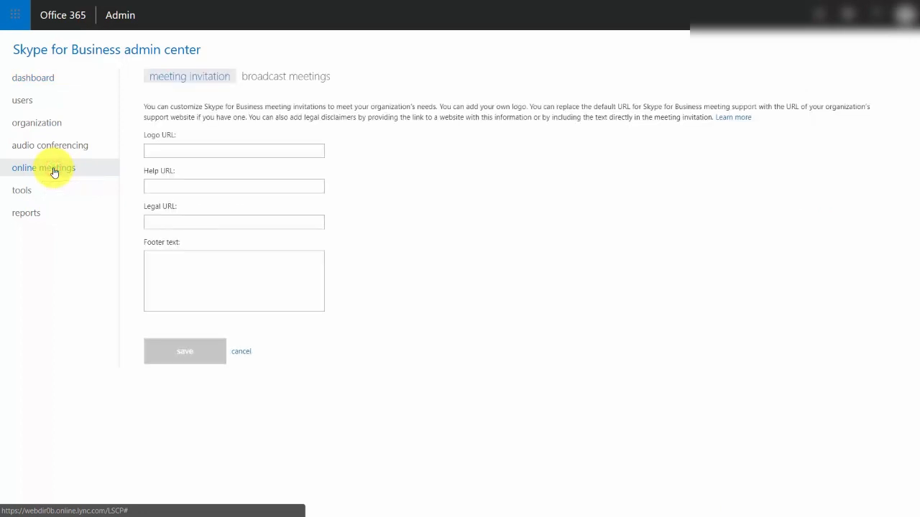
pyautogui.click(303, 78)
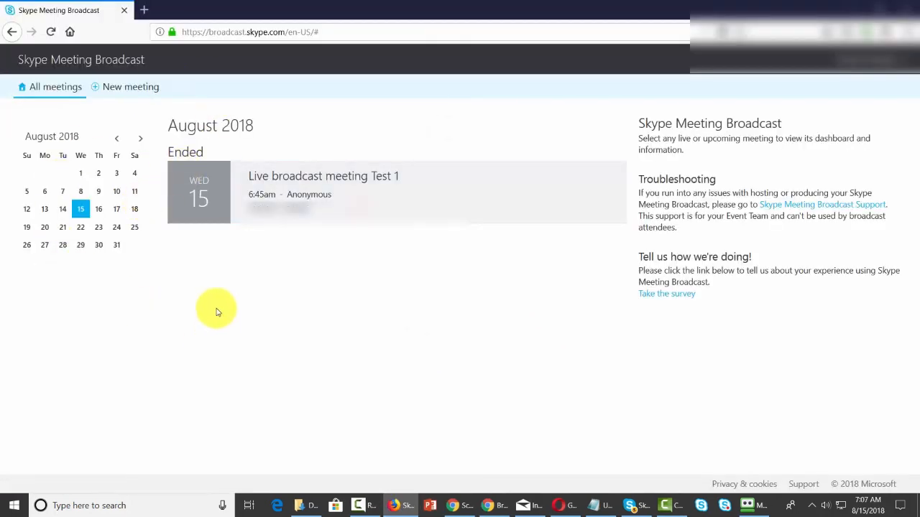
# Create a Skype broadcast meeting titled Teaching PowerPoint with Anonymous (no sign-in) access and transcription and translation enabled.
pyautogui.click(121, 93)
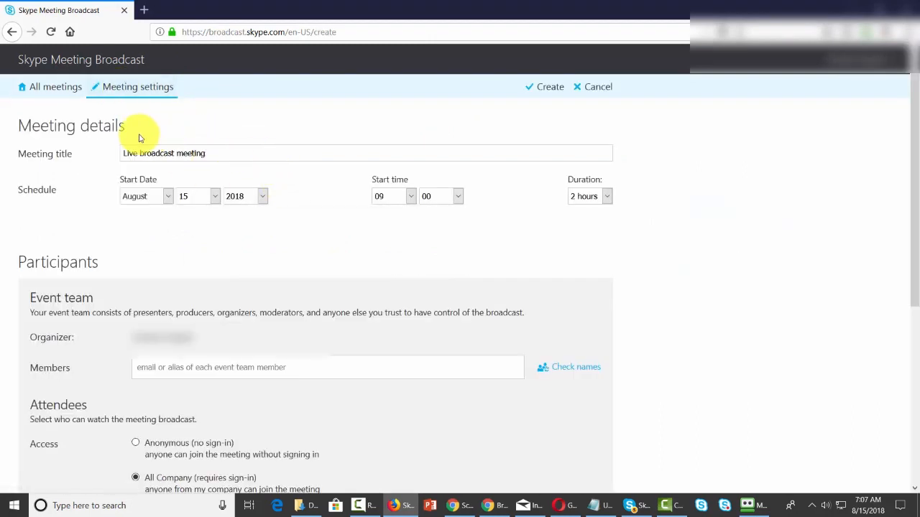
pyautogui.click(241, 148)
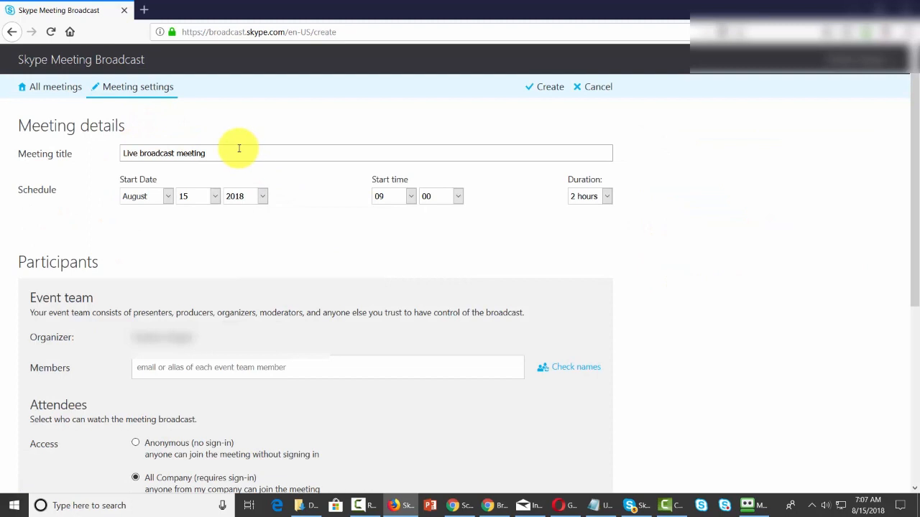
pyautogui.scroll(-4, 415, 225)
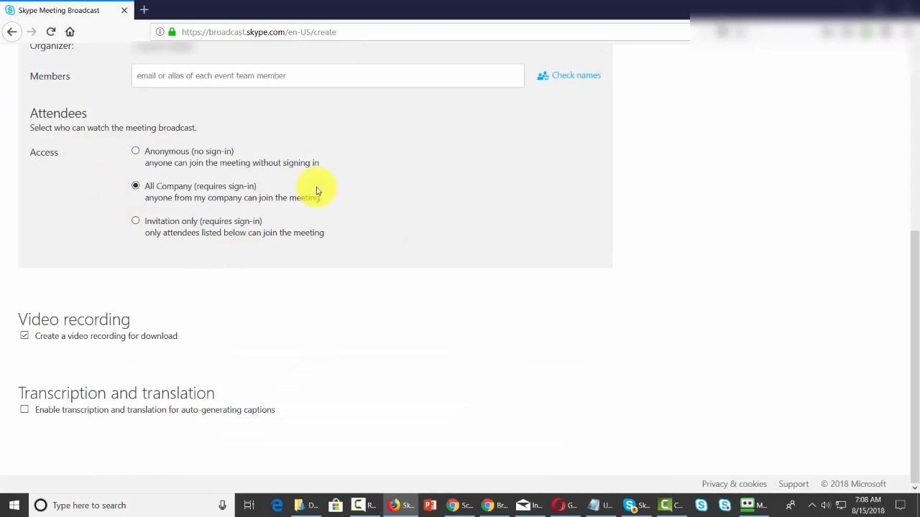
pyautogui.click(135, 151)
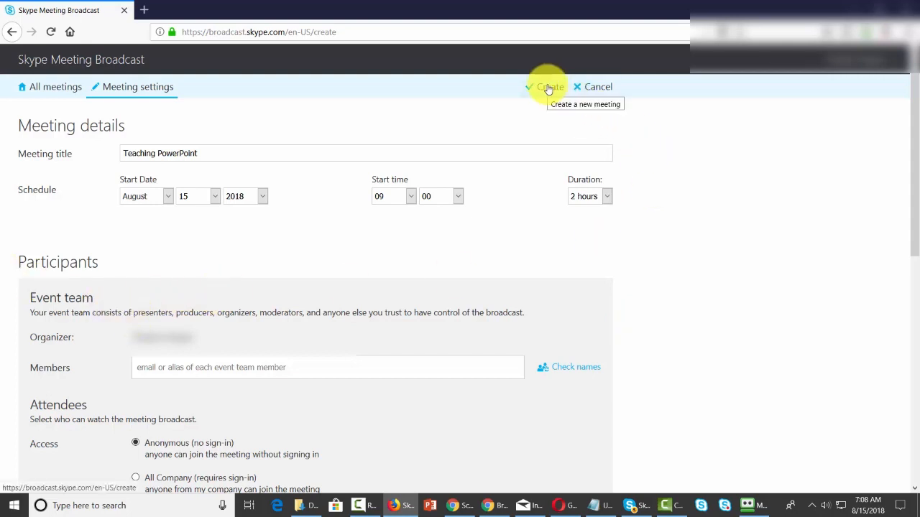
pyautogui.click(548, 87)
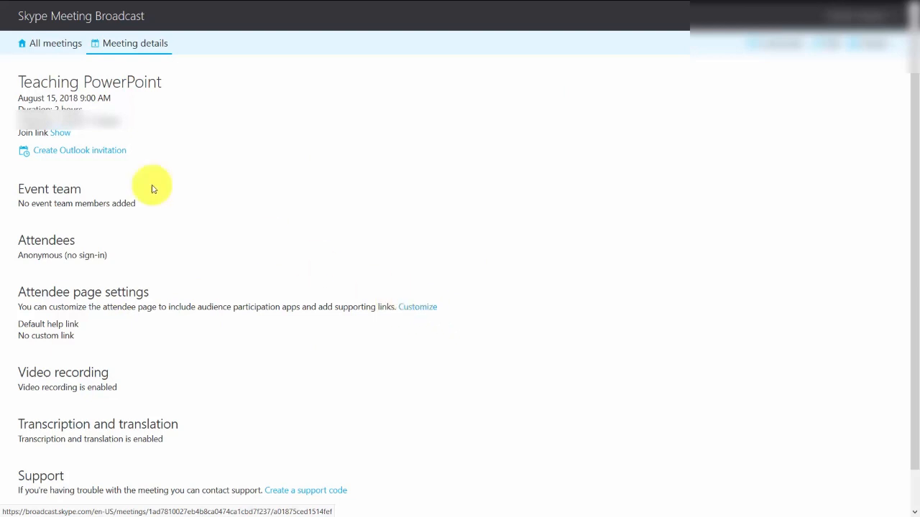
# Reveal the join link of the Teaching PowerPoint meeting and copy its full address.
pyautogui.click(64, 137)
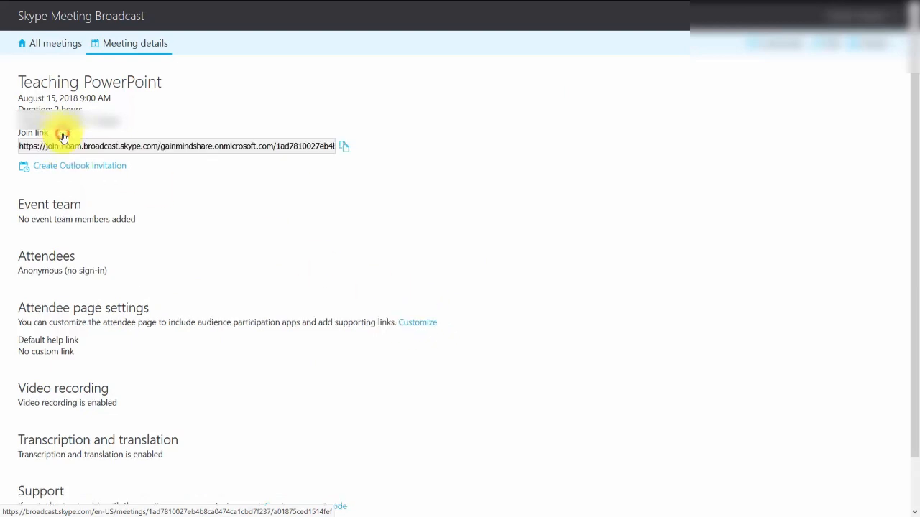
pyautogui.click(117, 148)
pyautogui.rightClick(118, 149)
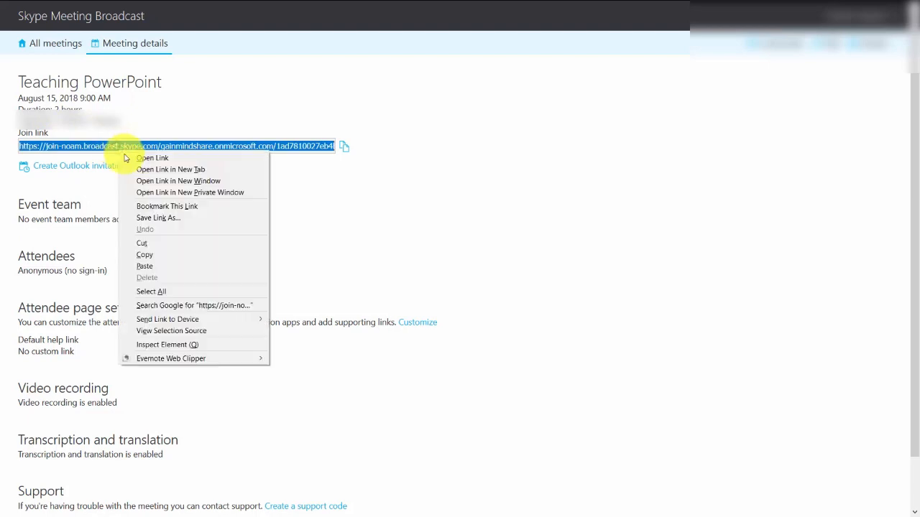
pyautogui.click(160, 253)
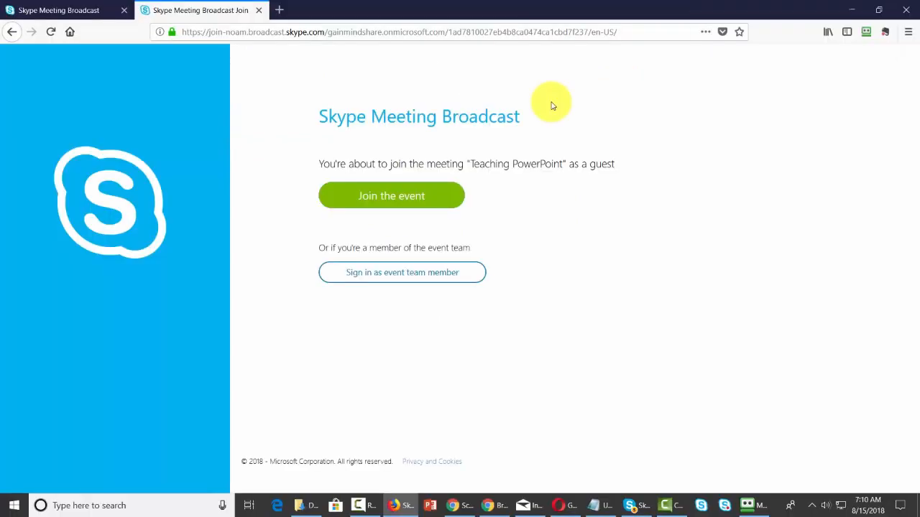
# Join the meeting as an event team member through Skype for Business, using its full audio and video experience.
pyautogui.click(401, 277)
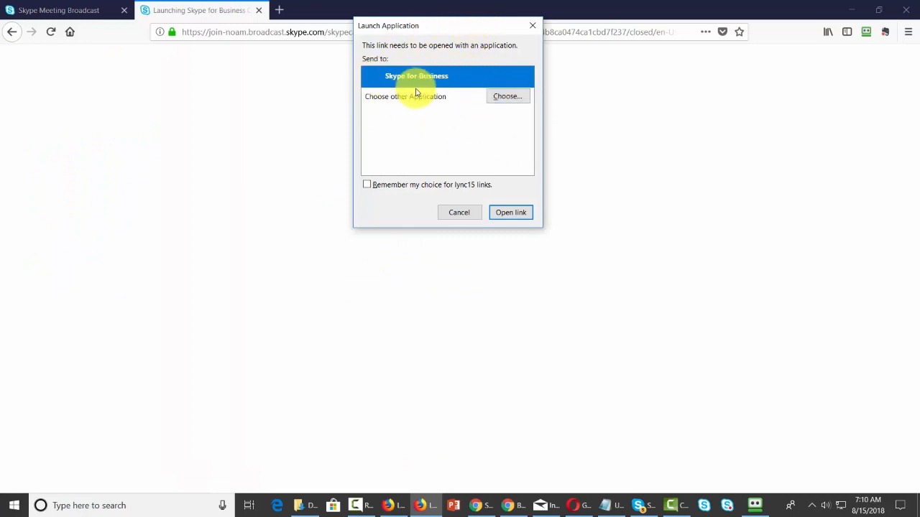
pyautogui.click(511, 213)
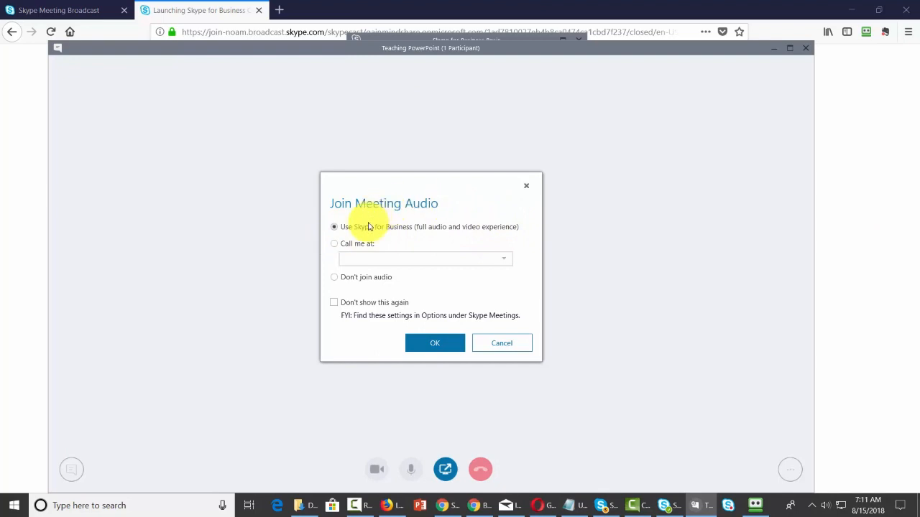
pyautogui.click(435, 344)
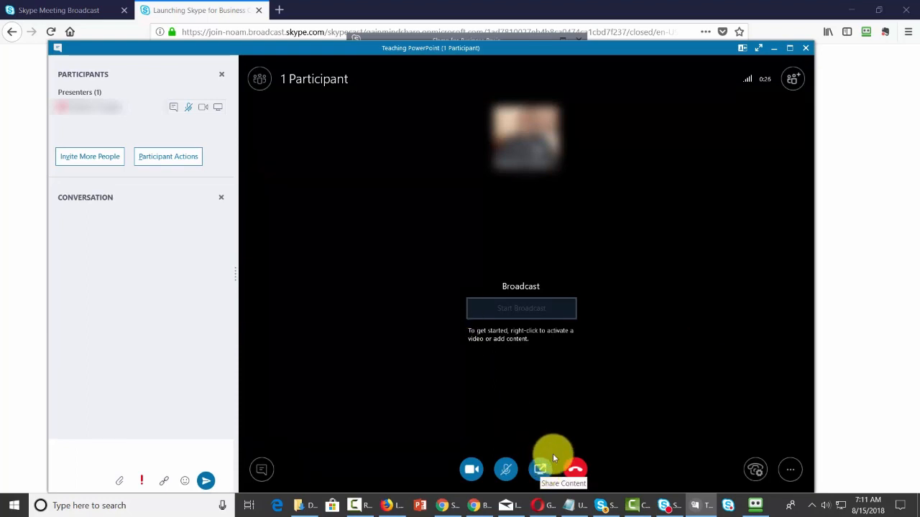
# Share a PowerPoint file in the Teaching PowerPoint meeting and unmute the microphone.
pyautogui.click(541, 467)
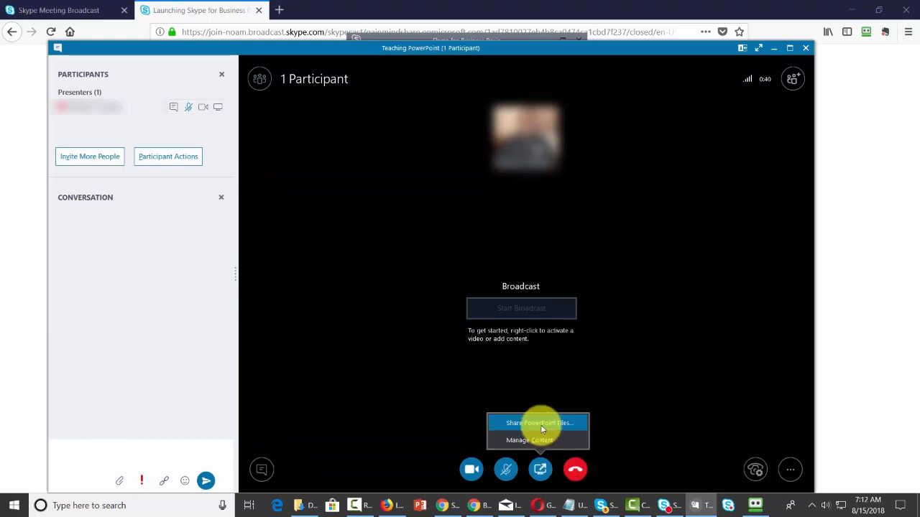
pyautogui.click(542, 424)
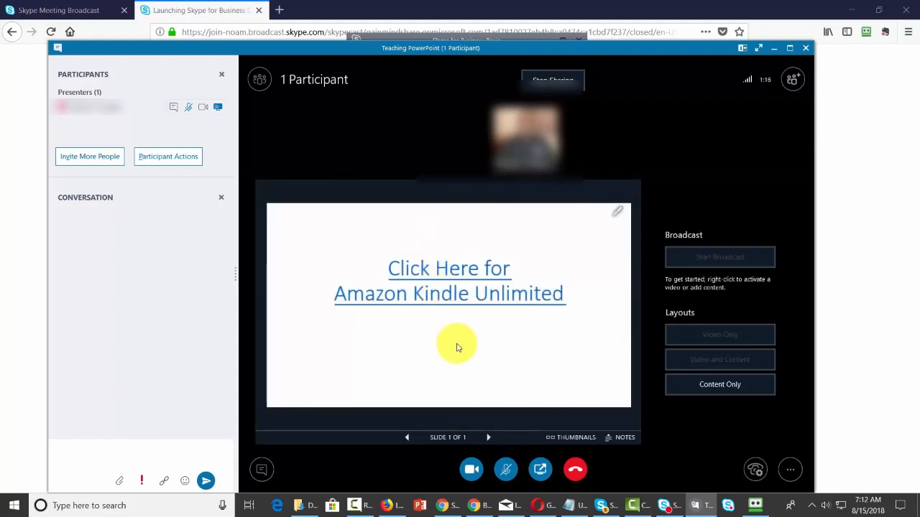
pyautogui.click(506, 472)
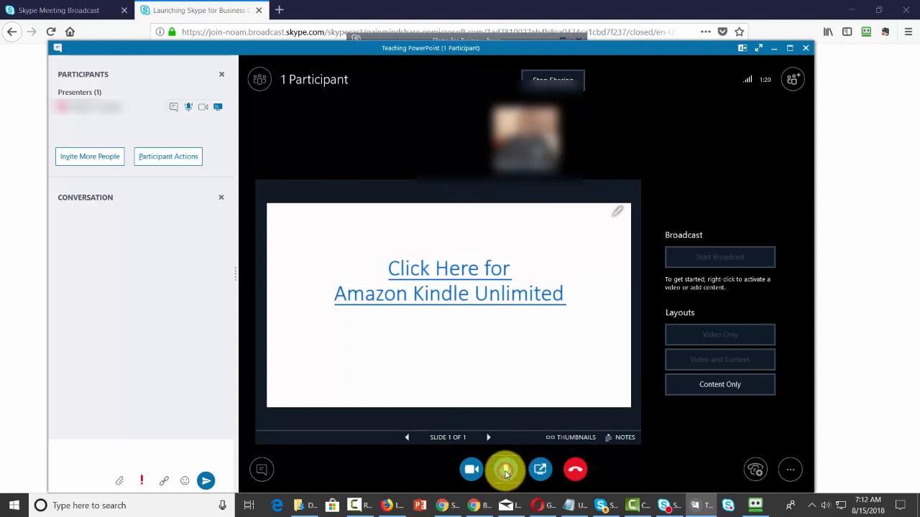
# Set the Teaching PowerPoint broadcast layout to Content Only and start the broadcast.
pyautogui.click(716, 387)
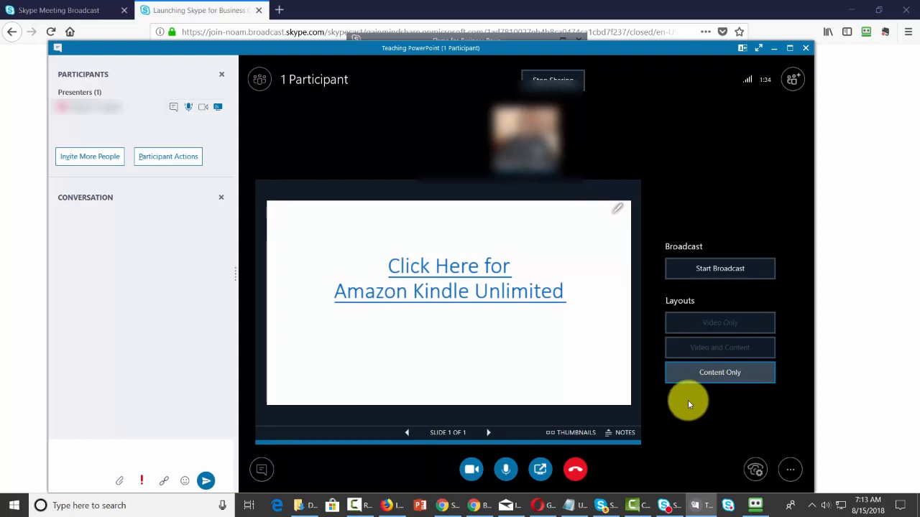
pyautogui.click(716, 270)
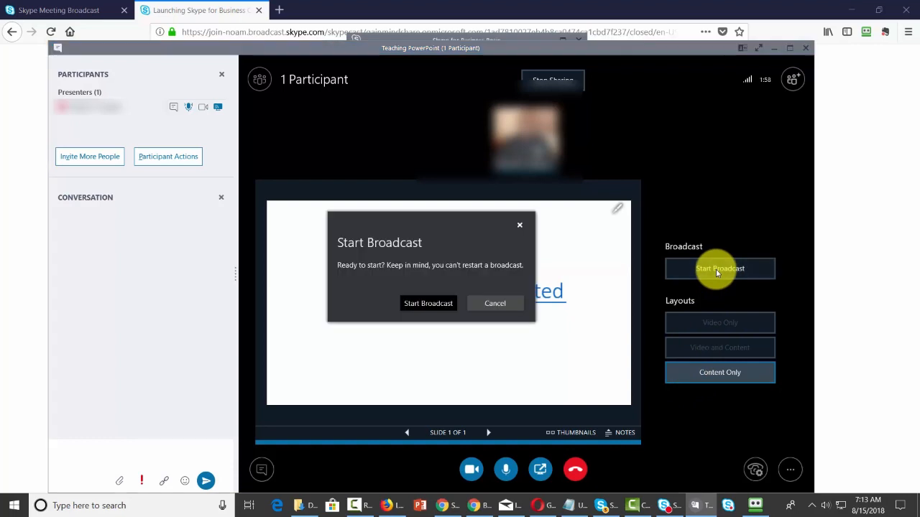
pyautogui.click(424, 303)
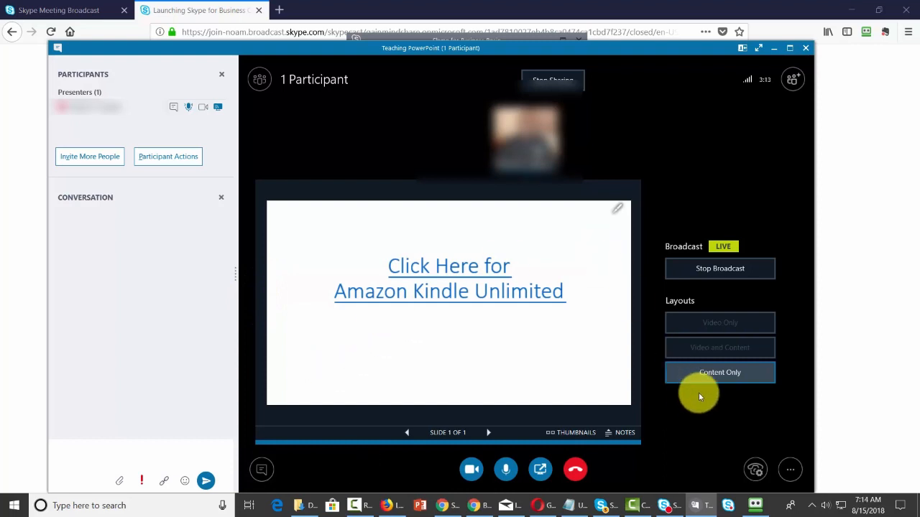
# End the Teaching PowerPoint meeting for all participants.
pyautogui.click(791, 472)
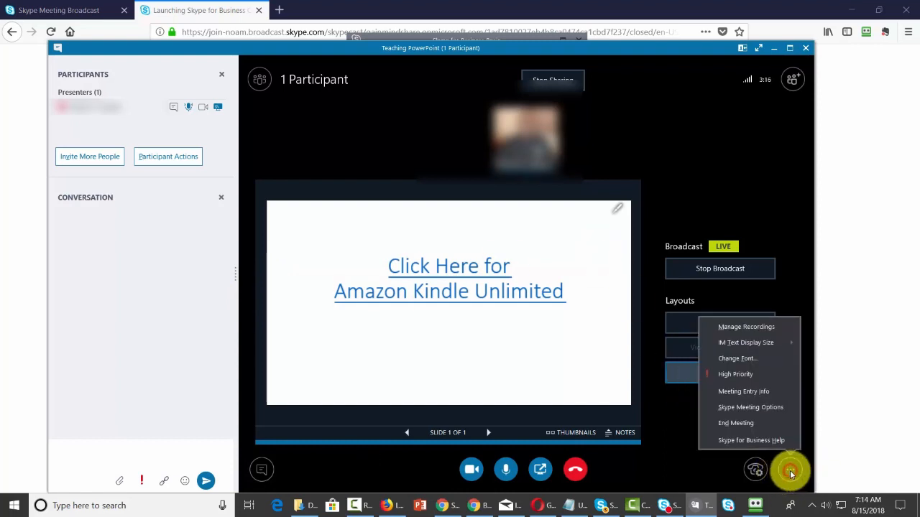
pyautogui.click(736, 424)
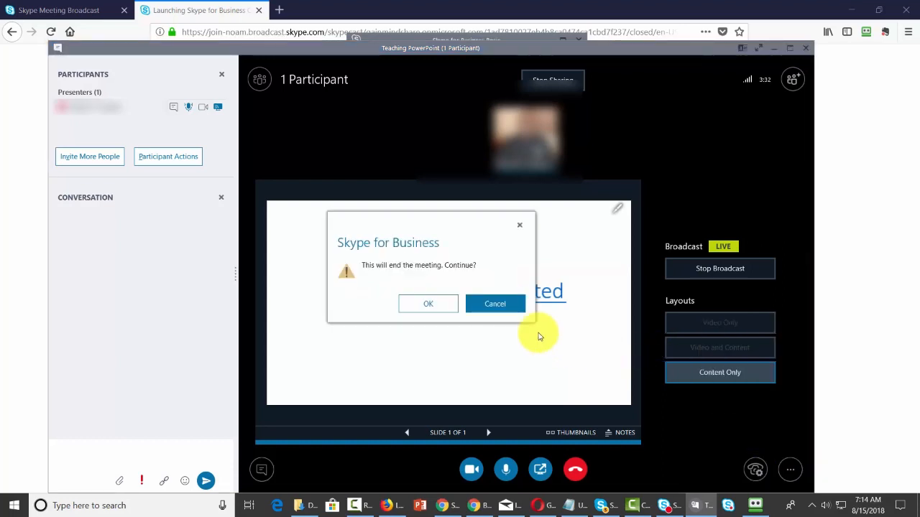
pyautogui.click(427, 303)
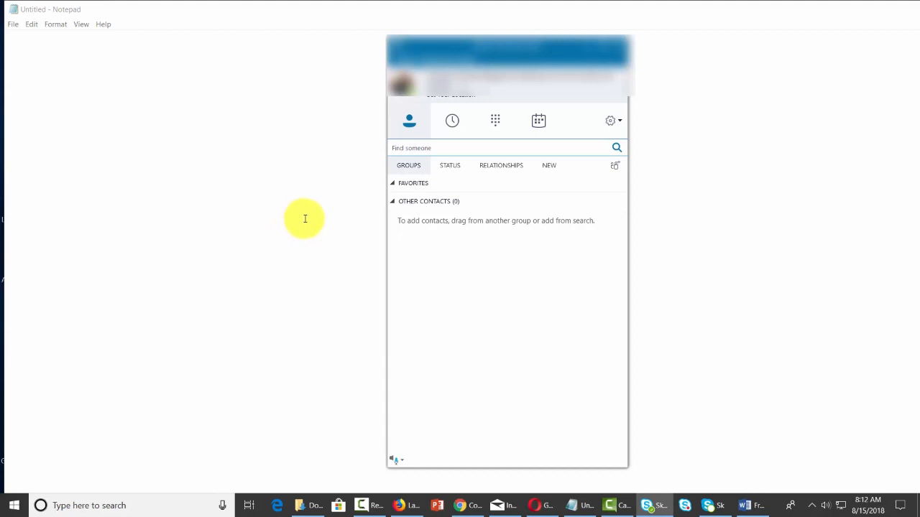
# Search the Skype directory for a person outside the organization and add them to the Other Contacts group.
pyautogui.click(615, 168)
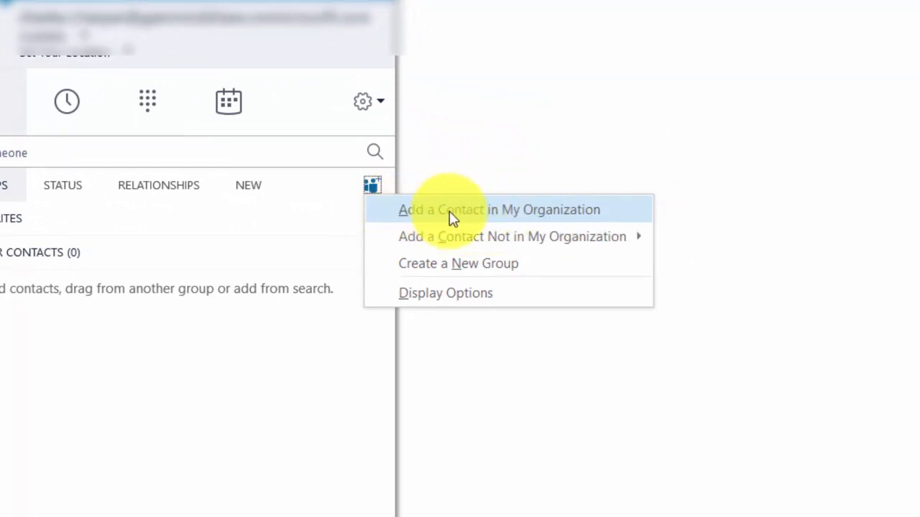
pyautogui.moveTo(429, 230)
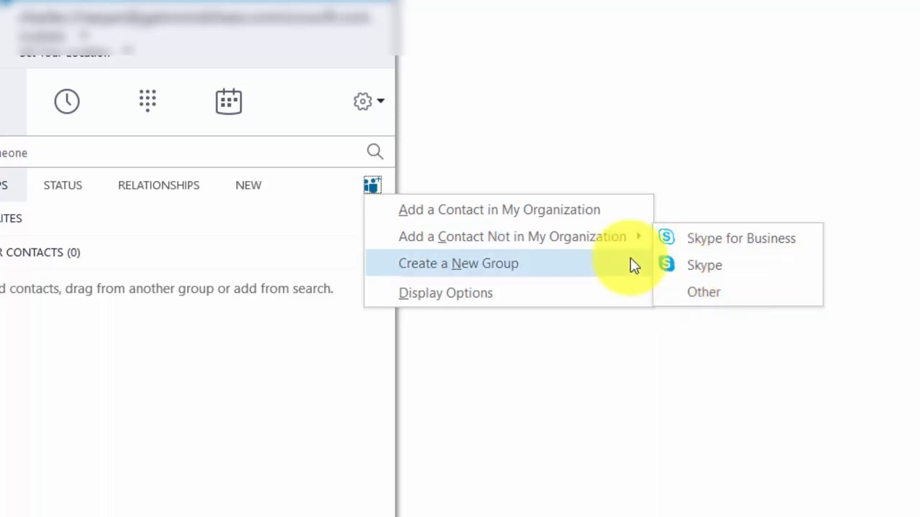
pyautogui.click(692, 263)
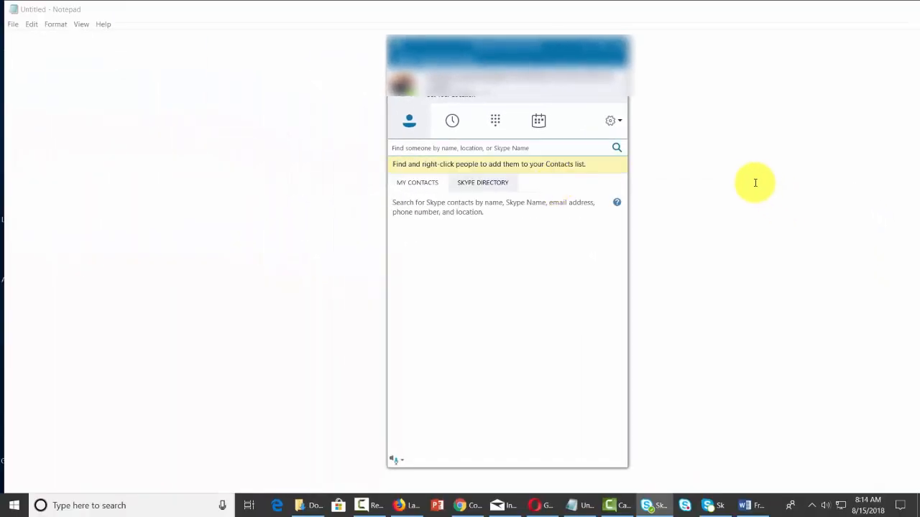
pyautogui.click(449, 149)
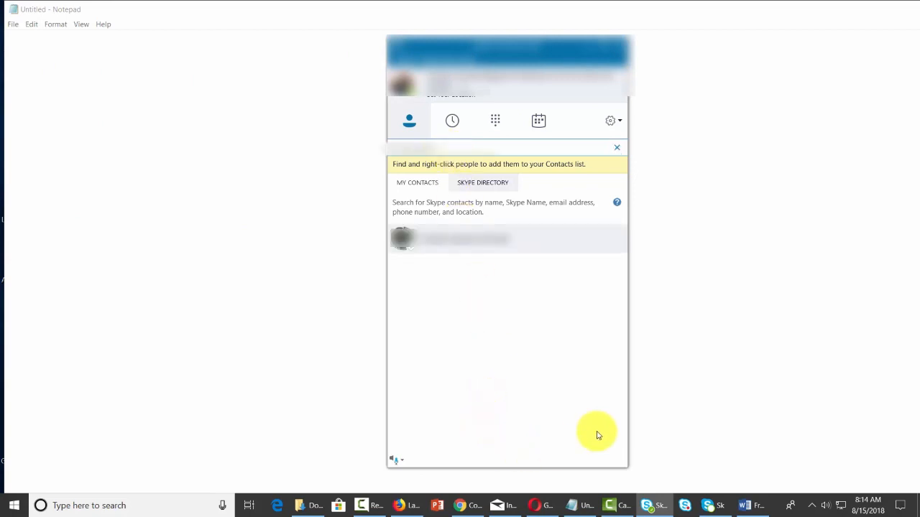
pyautogui.rightClick(621, 247)
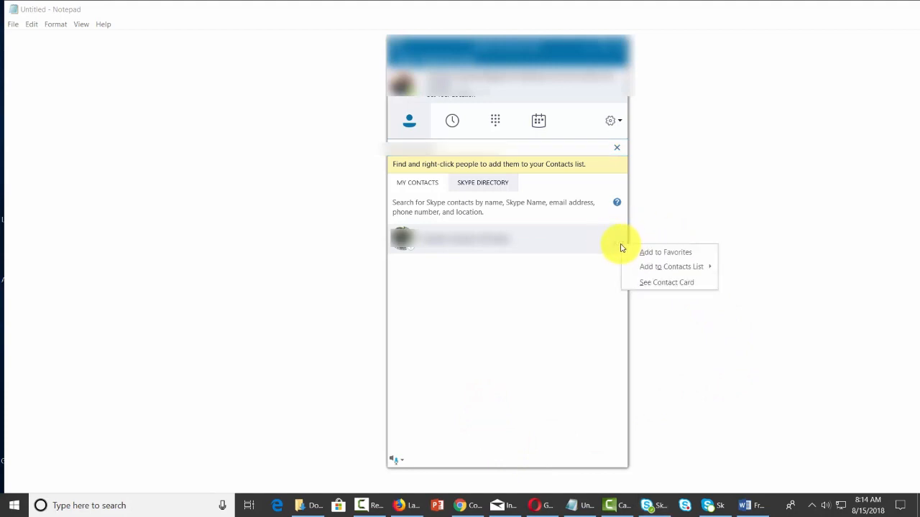
pyautogui.moveTo(651, 268)
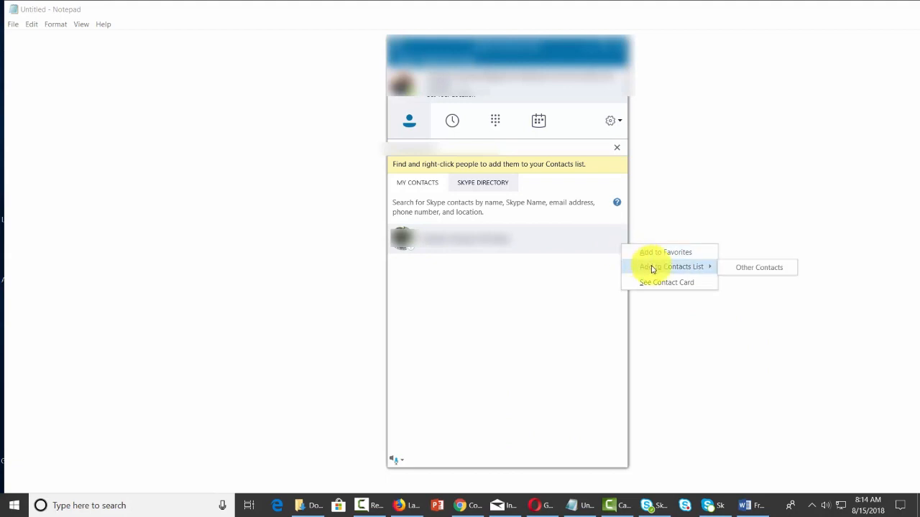
pyautogui.click(741, 266)
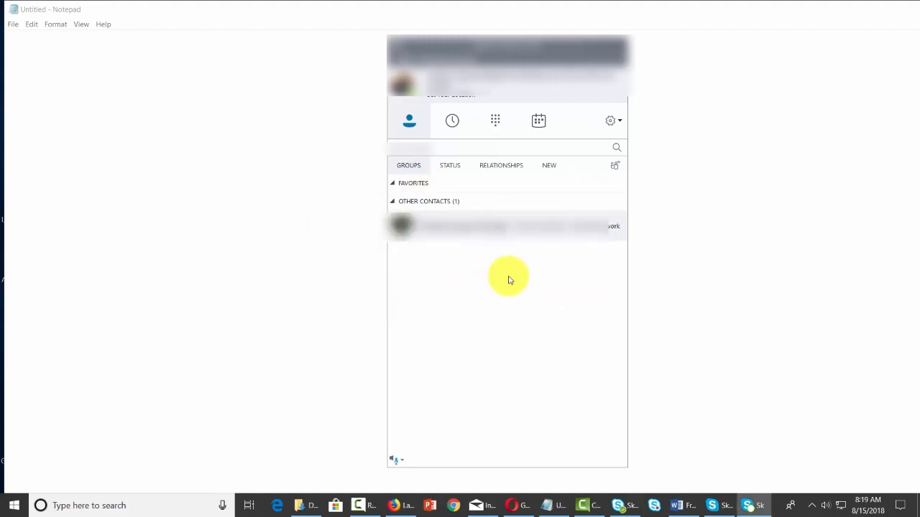
pyautogui.click(394, 159)
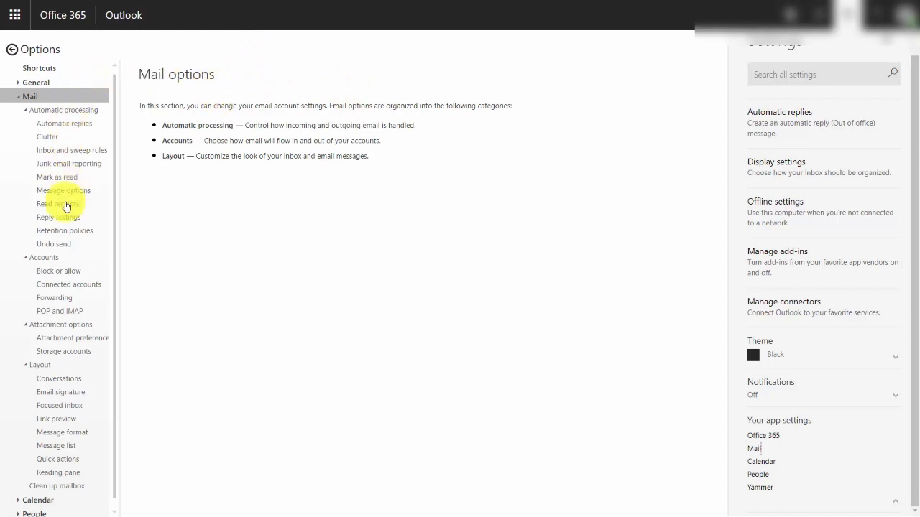
# Add a connected account in the Outlook mail options, entering the account's email address and submitting the form.
pyautogui.click(74, 288)
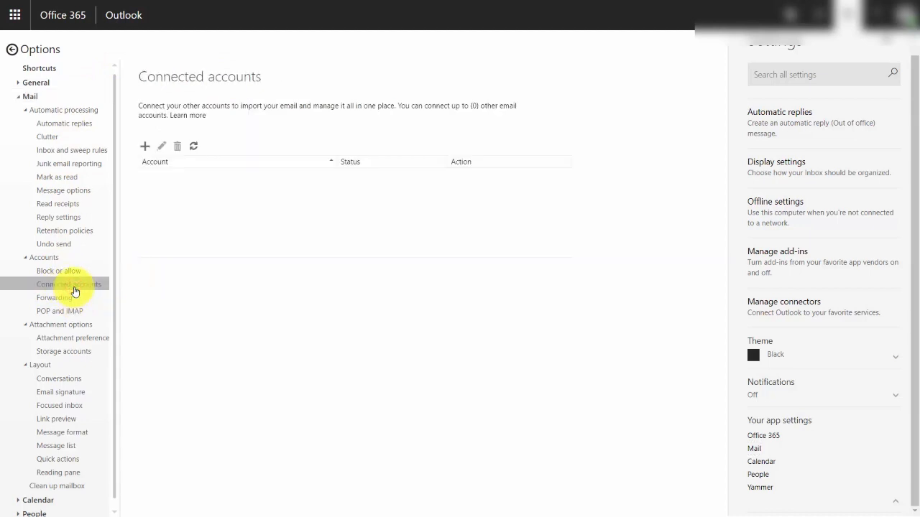
pyautogui.click(144, 149)
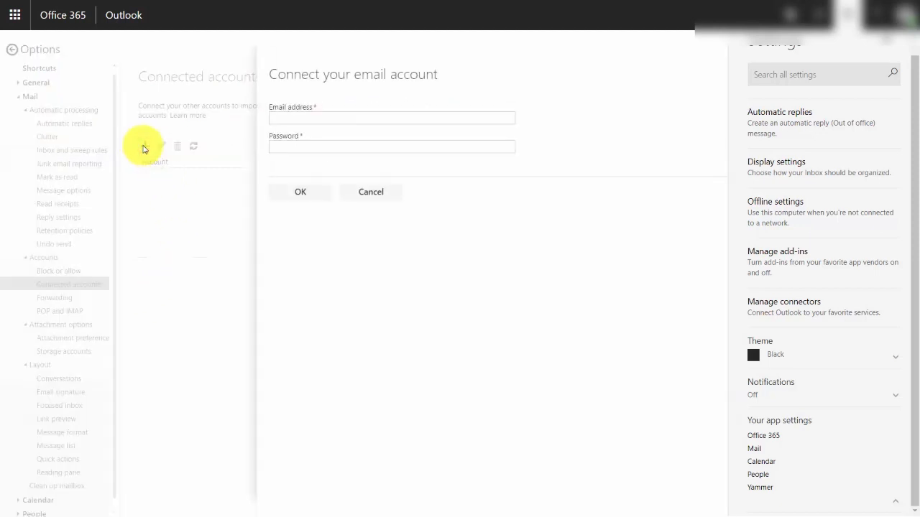
pyautogui.click(339, 118)
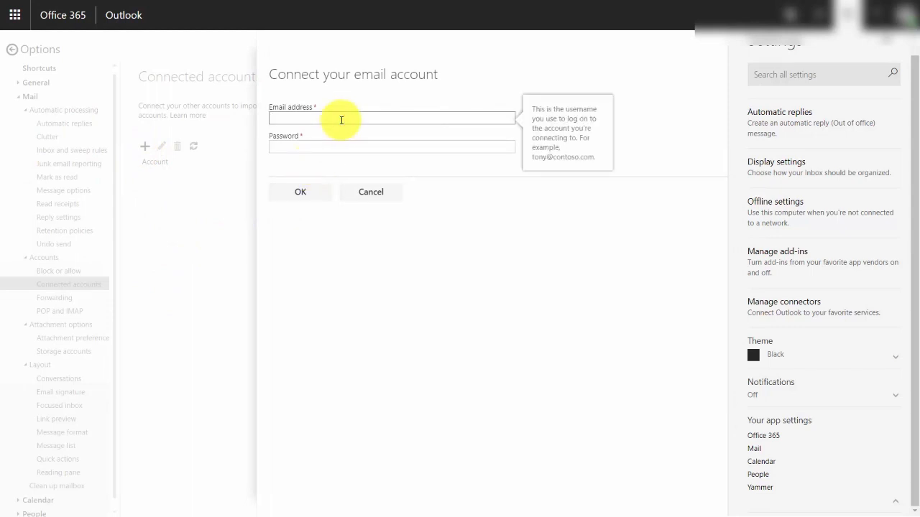
pyautogui.click(300, 193)
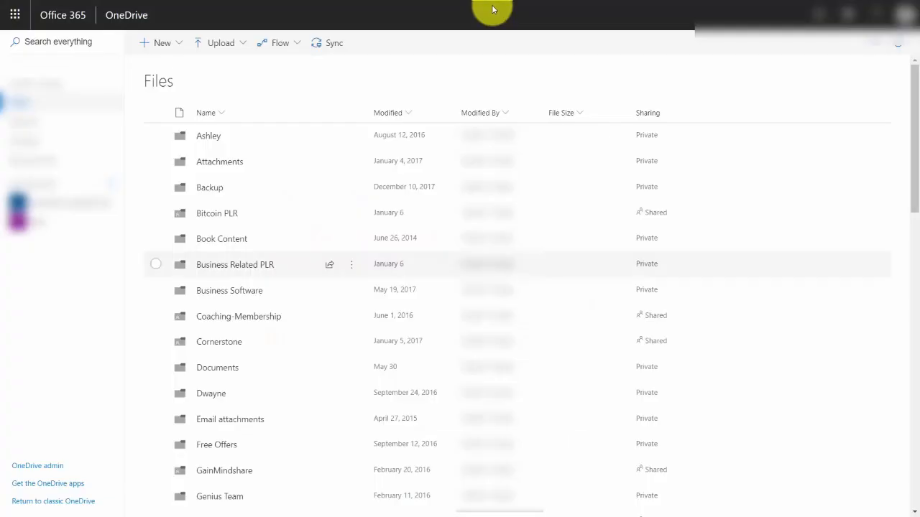
# Switch from OneDrive to Outlook, and open Planner from the full list of Office 365 apps.
pyautogui.click(11, 14)
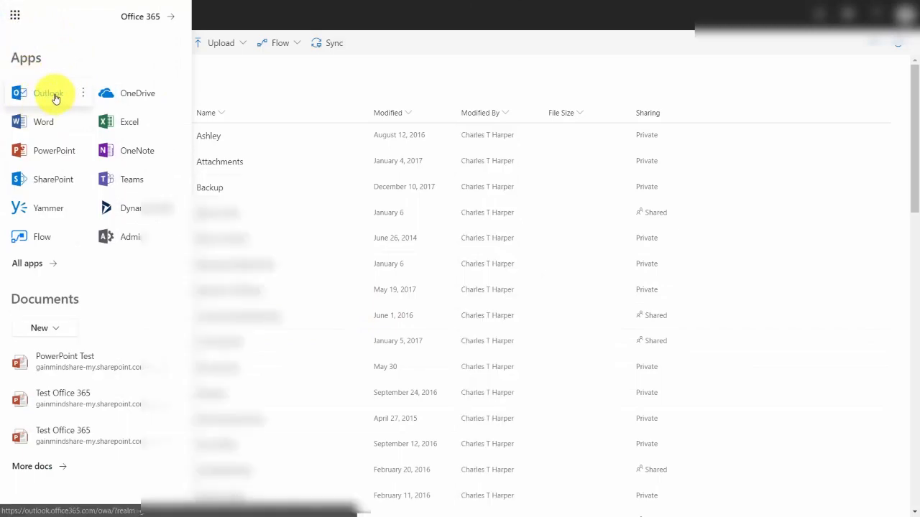
pyautogui.click(55, 97)
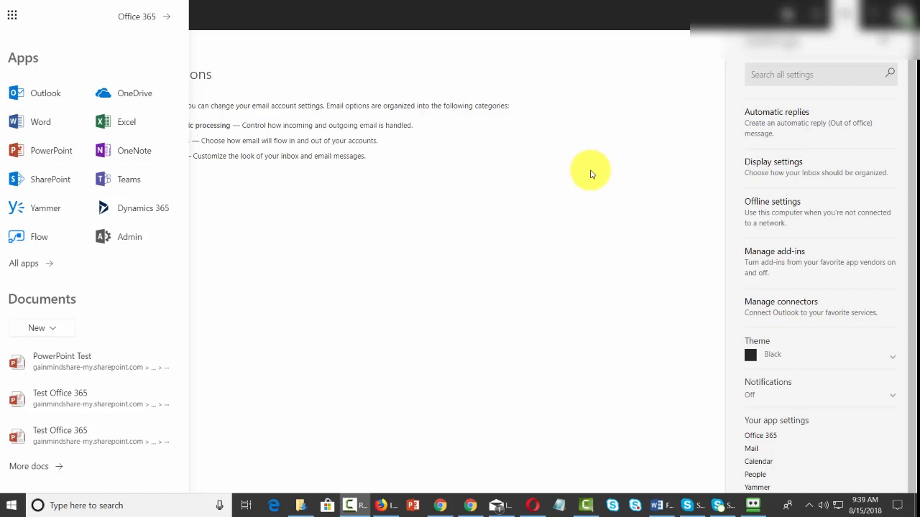
pyautogui.click(31, 263)
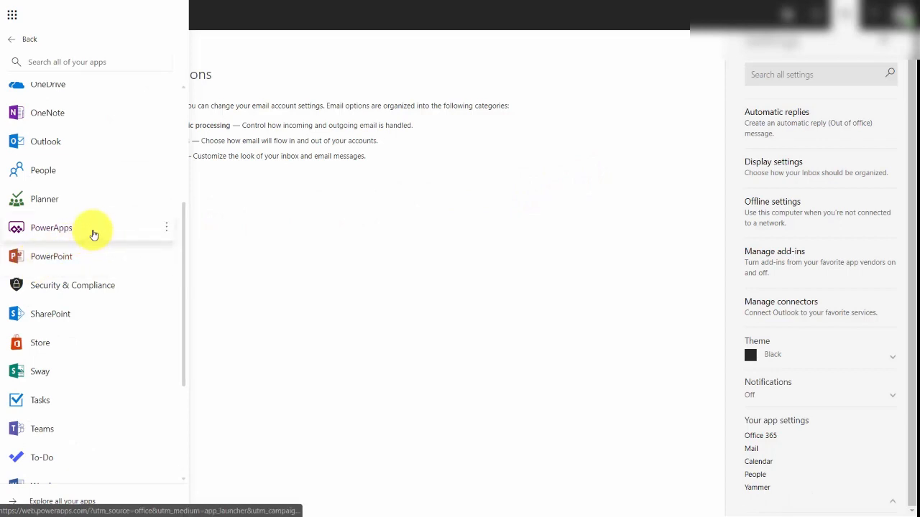
pyautogui.click(44, 199)
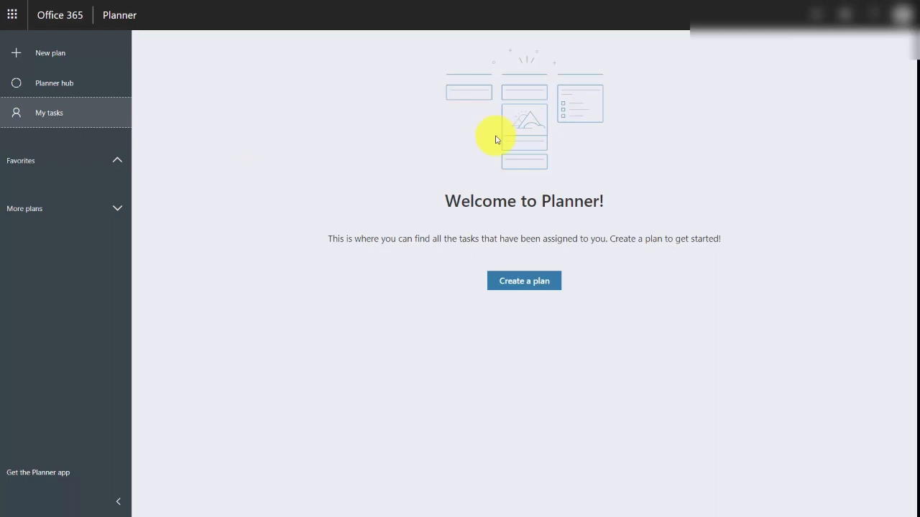
# Create a private plan named Learn Office 365 and Teach It with the description "Plan in order to implement Office 365".
pyautogui.click(48, 57)
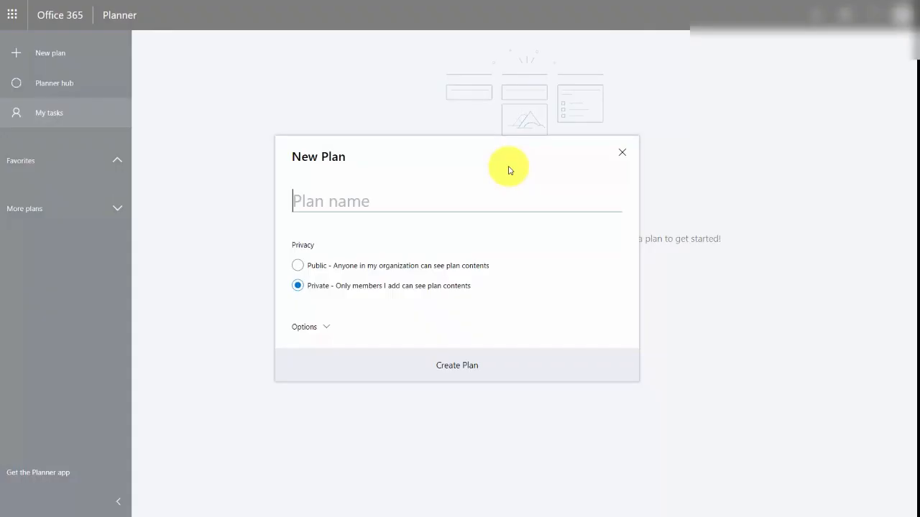
pyautogui.write('Learn Office 365 and Teach It')
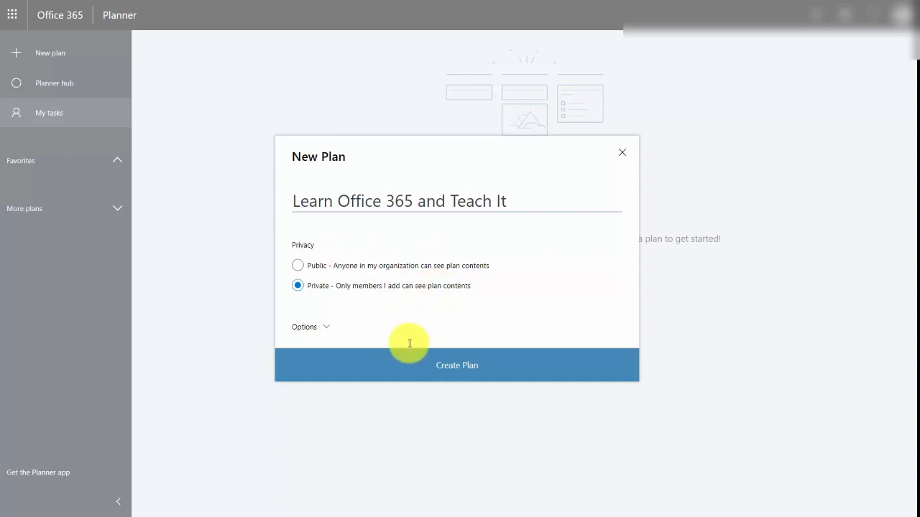
pyautogui.click(309, 327)
pyautogui.click(322, 343)
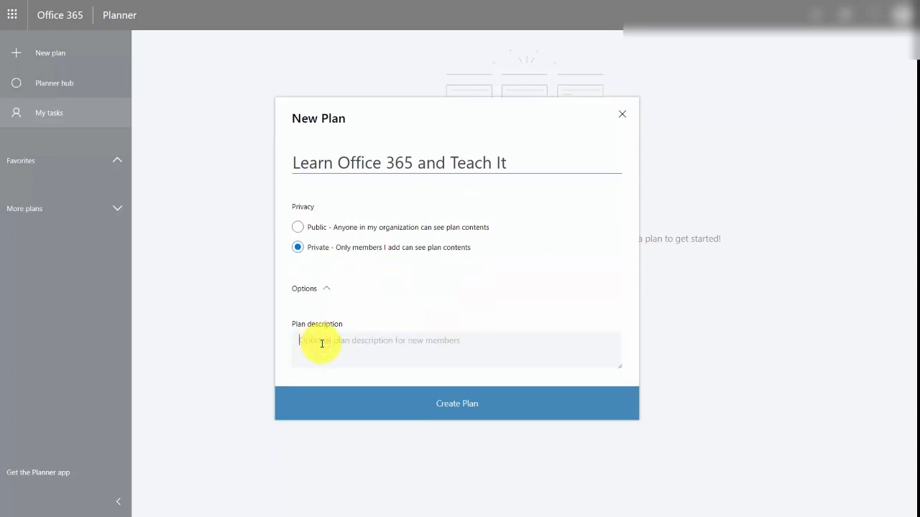
pyautogui.write('Plan in order to implement Office 365')
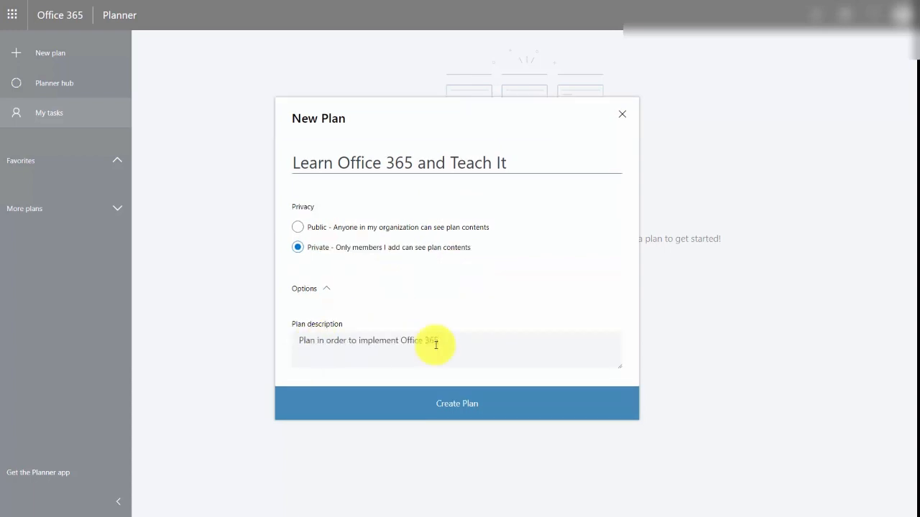
pyautogui.click(452, 407)
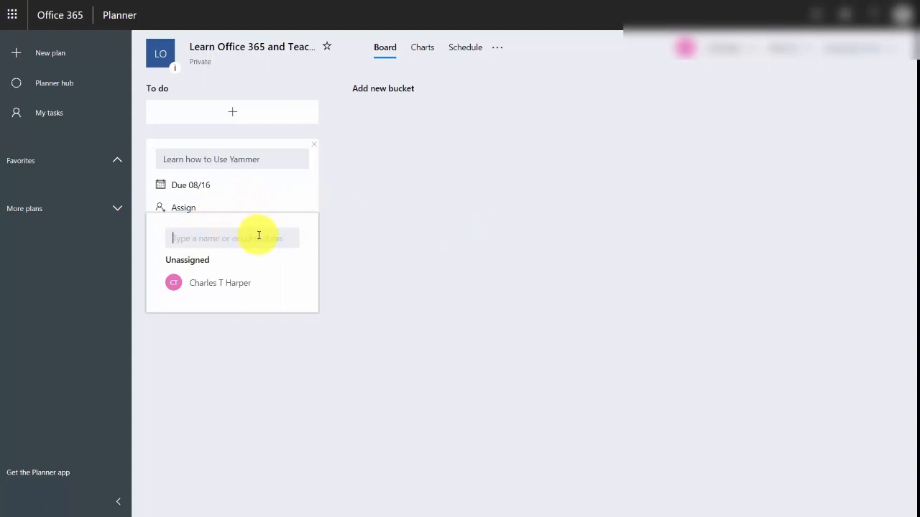
# Assign the "Learn how to Use Yammer" task to a person by email address and add it to the To do bucket.
pyautogui.hotkey('ctrl', 'v')
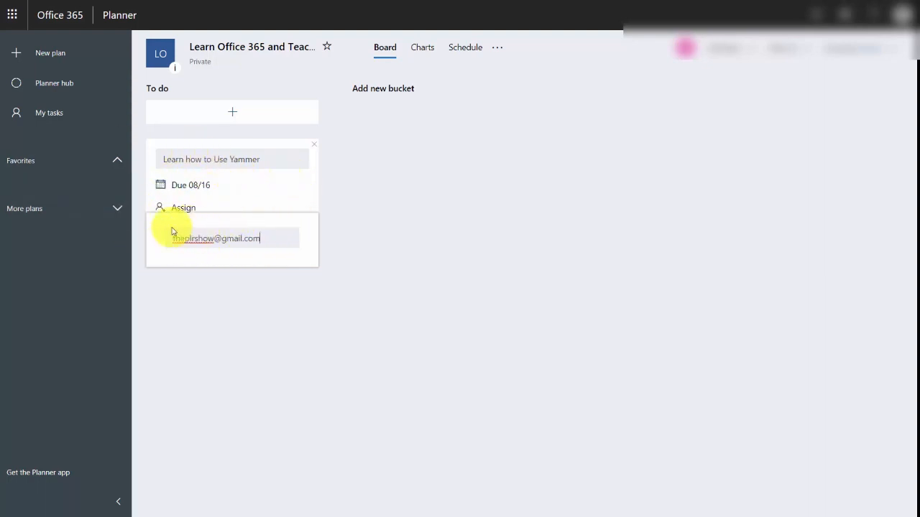
pyautogui.click(251, 243)
pyautogui.press('Return')
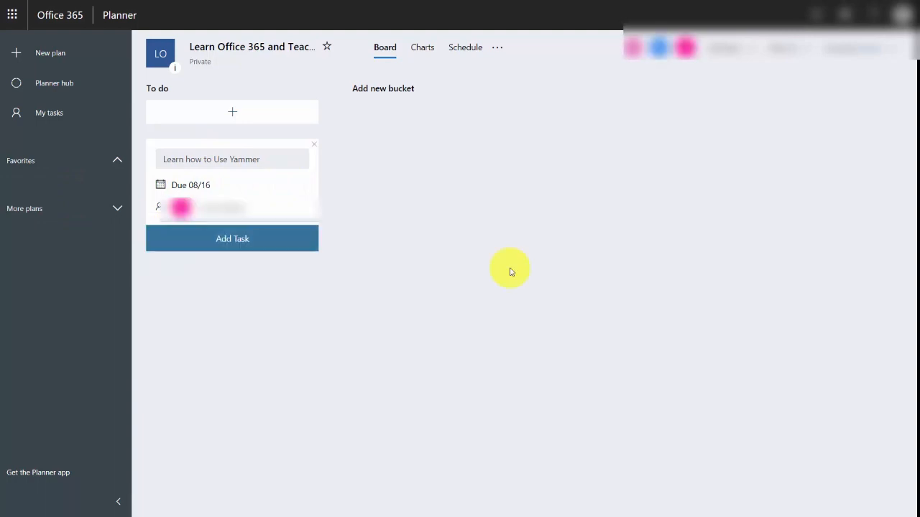
pyautogui.click(234, 245)
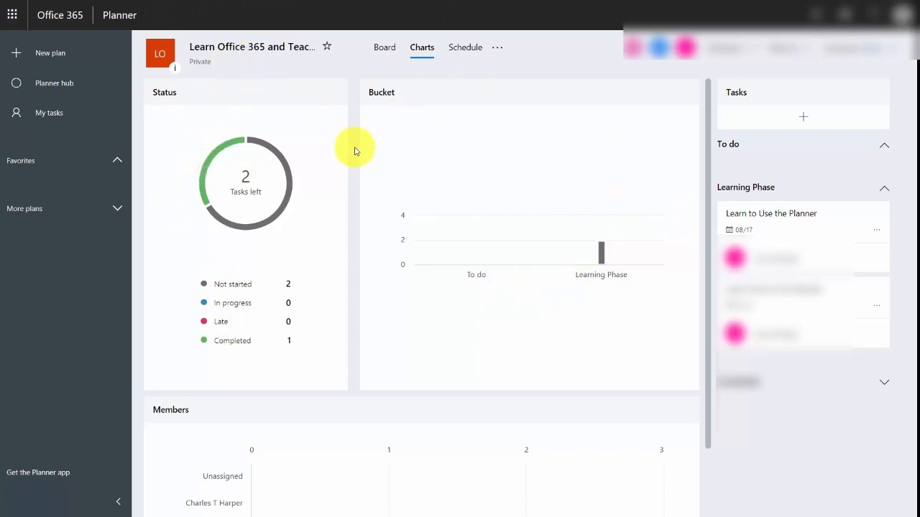
# Show the schedule view of the Learn Office 365 and Teach It plan.
pyautogui.click(465, 47)
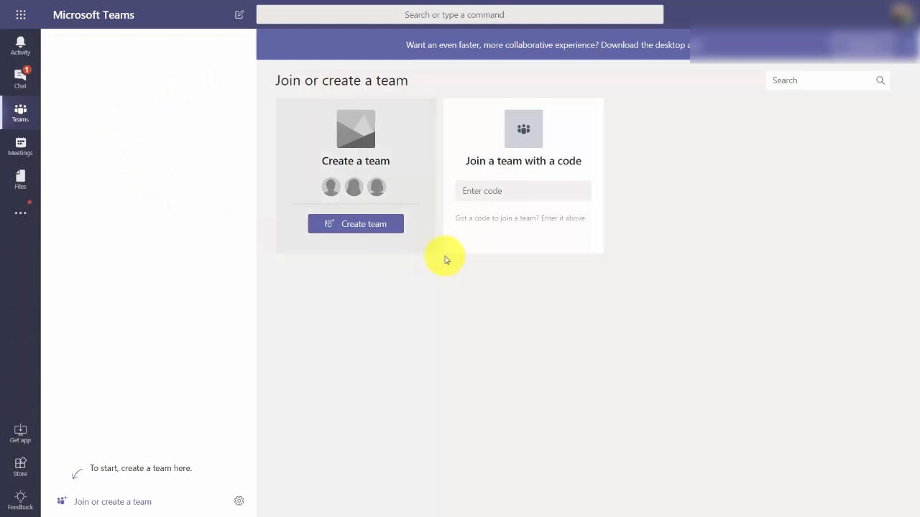
# Create a private team named Learn 365 with the description "Learning 365 together and comparing notes" and add two members.
pyautogui.click(356, 225)
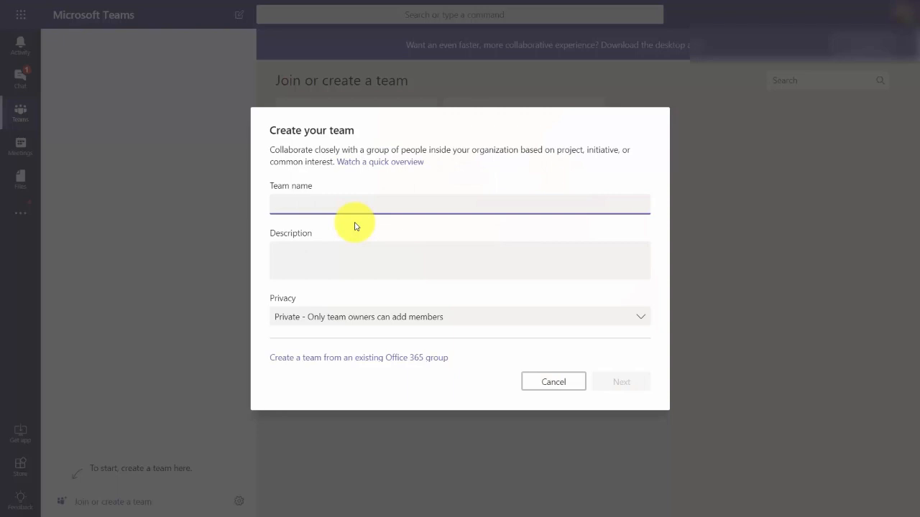
pyautogui.write('Learn 365')
pyautogui.click(353, 249)
pyautogui.write('Learning 365 together and comparing notes')
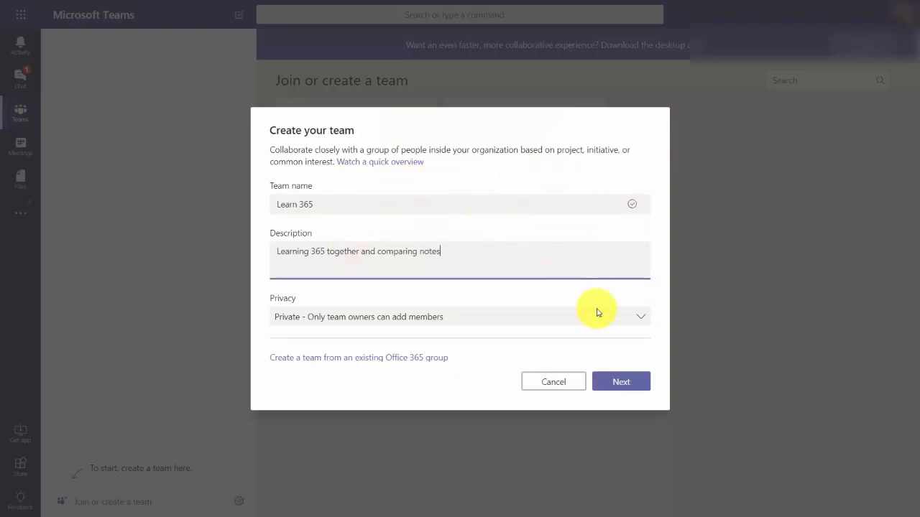
pyautogui.click(636, 315)
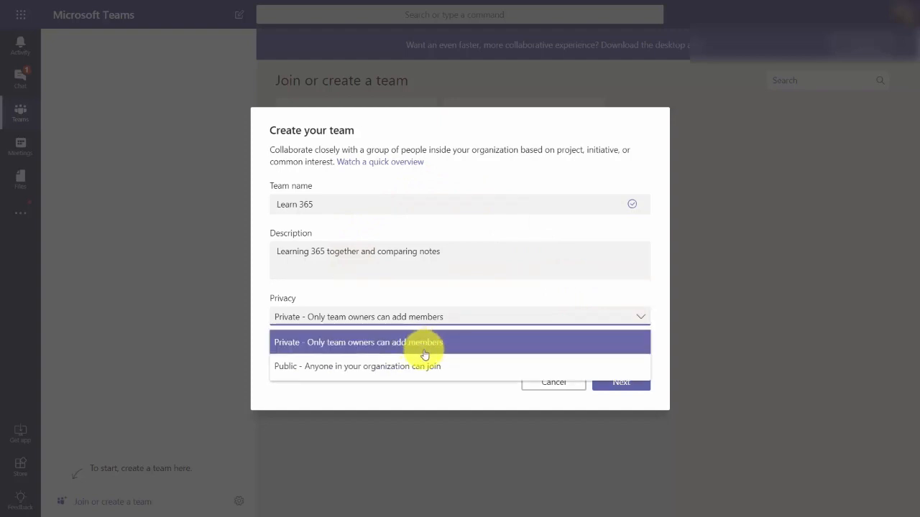
pyautogui.click(369, 344)
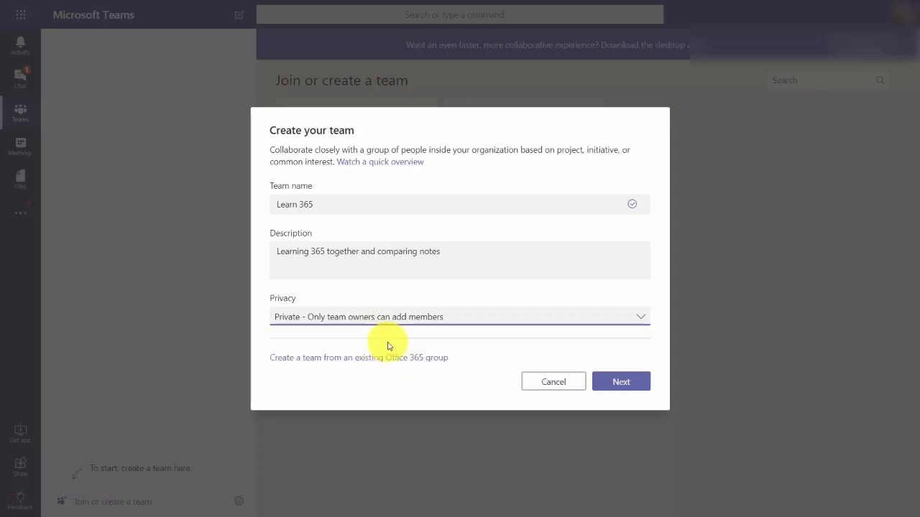
pyautogui.click(622, 382)
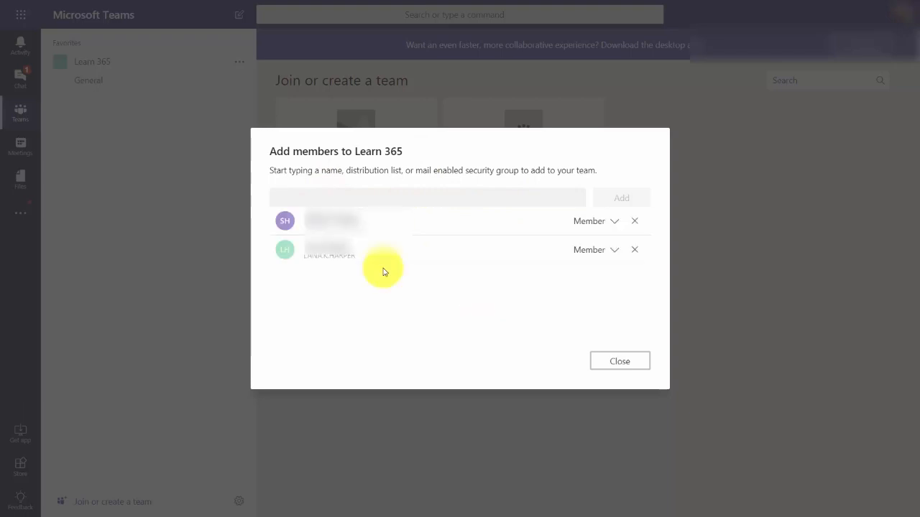
pyautogui.click(613, 367)
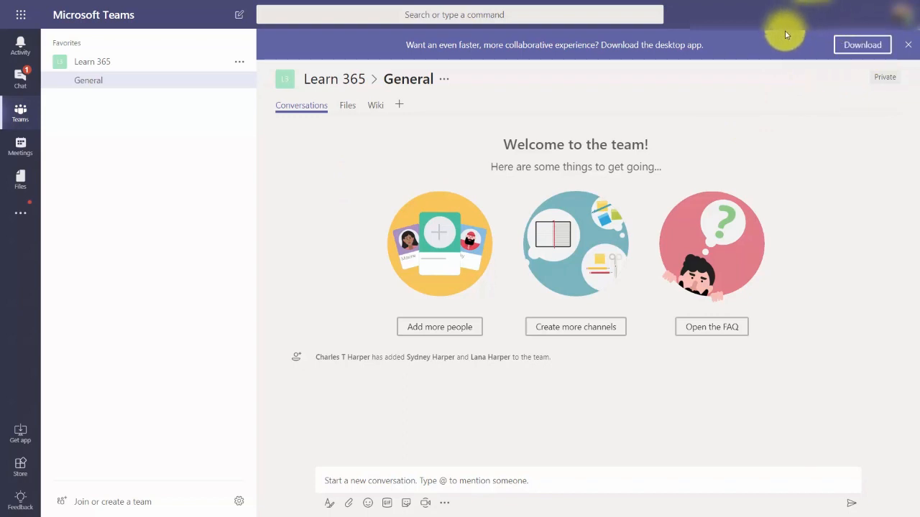
# Post "What are we talking about today?" in the General channel of Learn 365, and look at the channel's and Teams files.
pyautogui.click(470, 482)
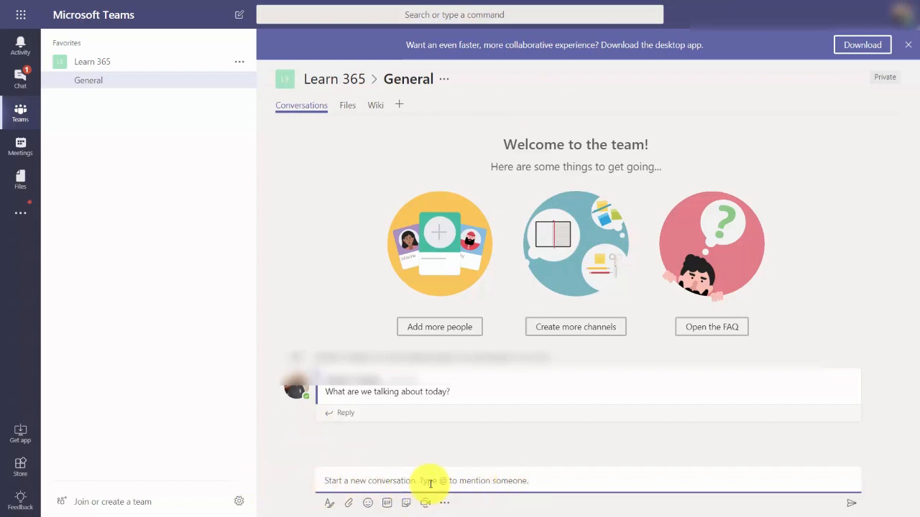
pyautogui.click(347, 105)
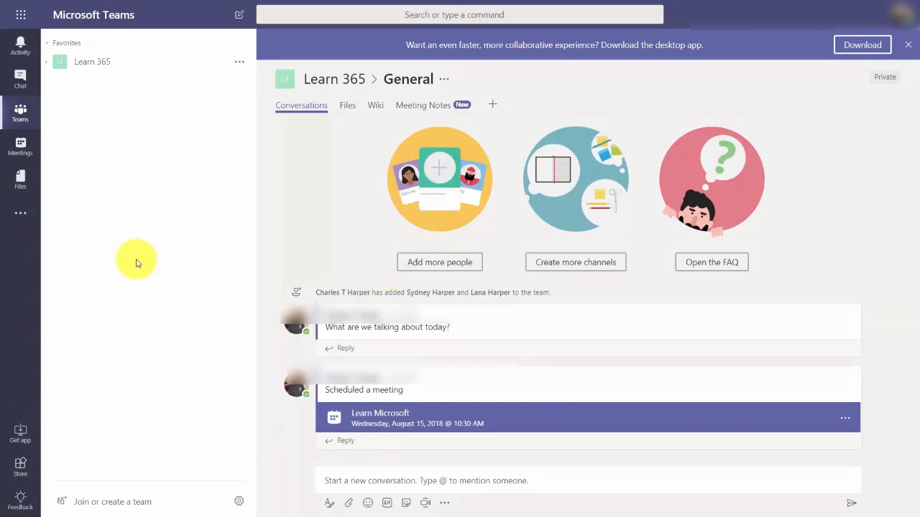
pyautogui.click(27, 181)
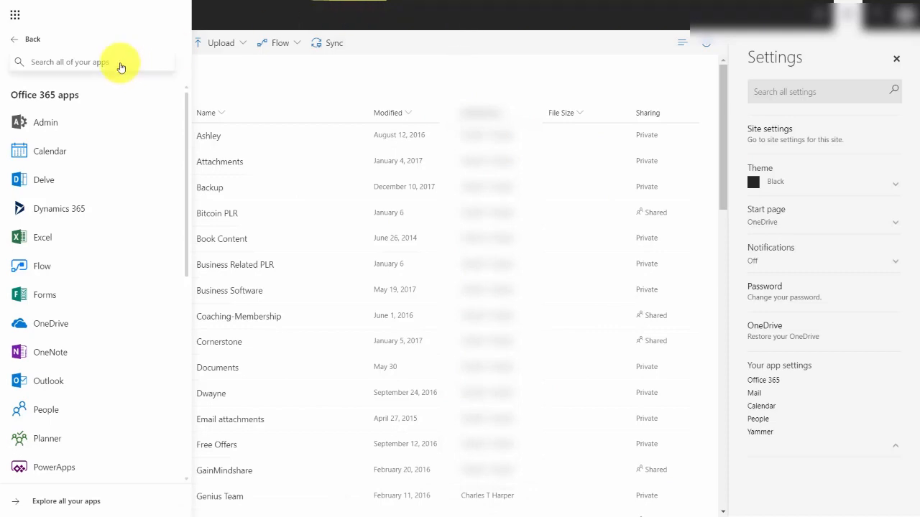
# Look through the full list of Office 365 apps and open the page that explores all available apps.
pyautogui.scroll(-3, 130, 87)
pyautogui.scroll(-2, 132, 87)
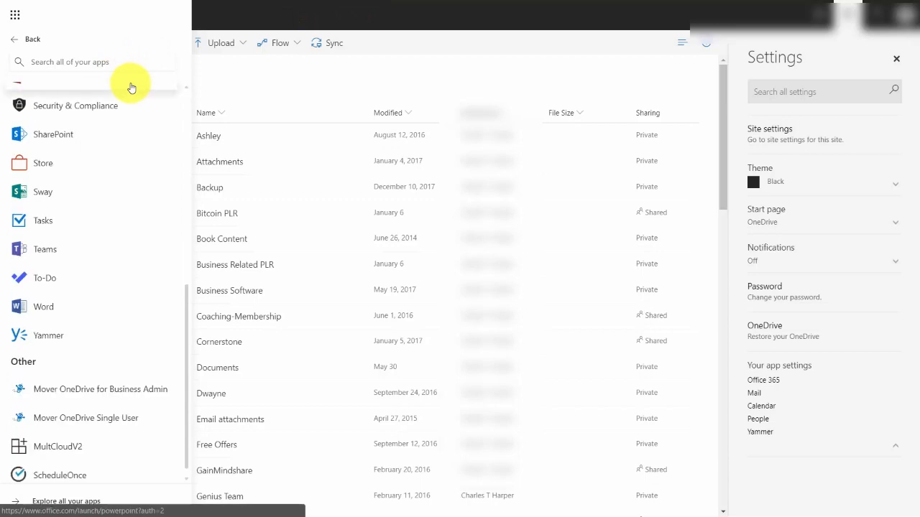
pyautogui.scroll(-1, 132, 87)
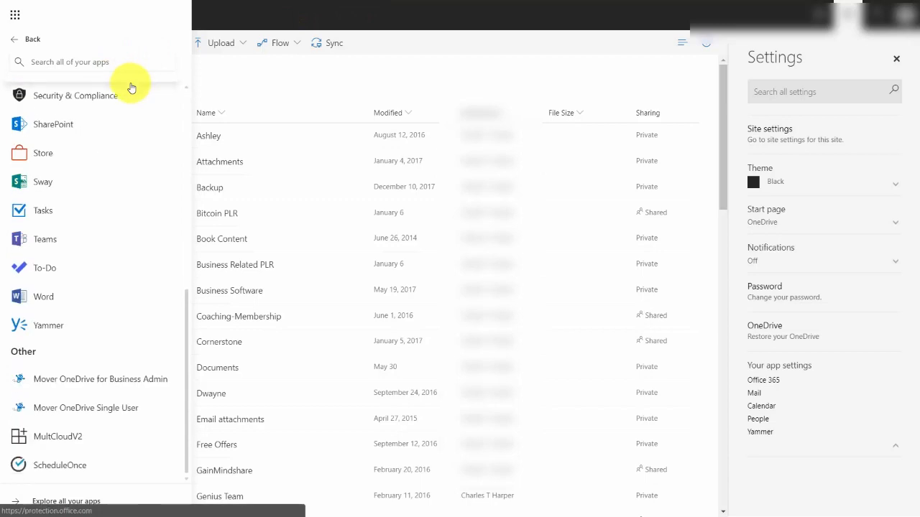
pyautogui.click(82, 503)
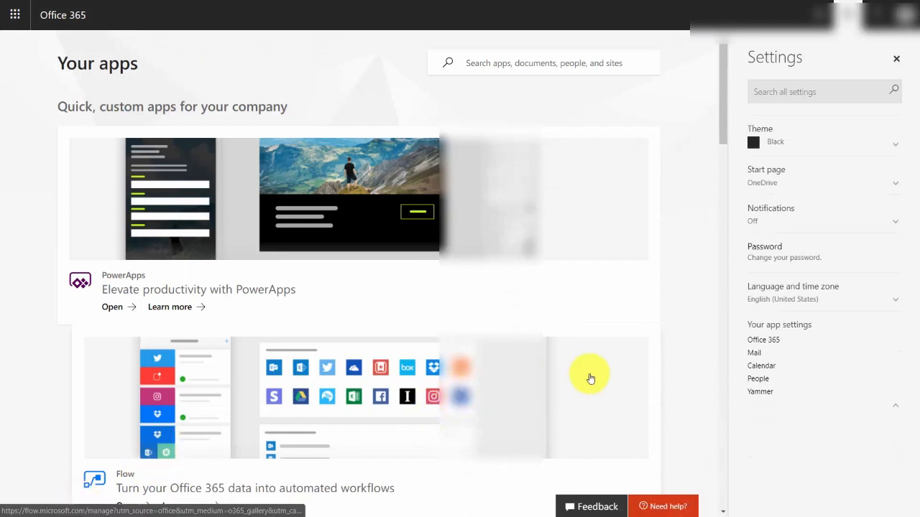
# Show the install options for the Office apps on the Your apps page, and switch to the AppSource store.
pyautogui.moveTo(721, 102); pyautogui.dragTo(688, 291)
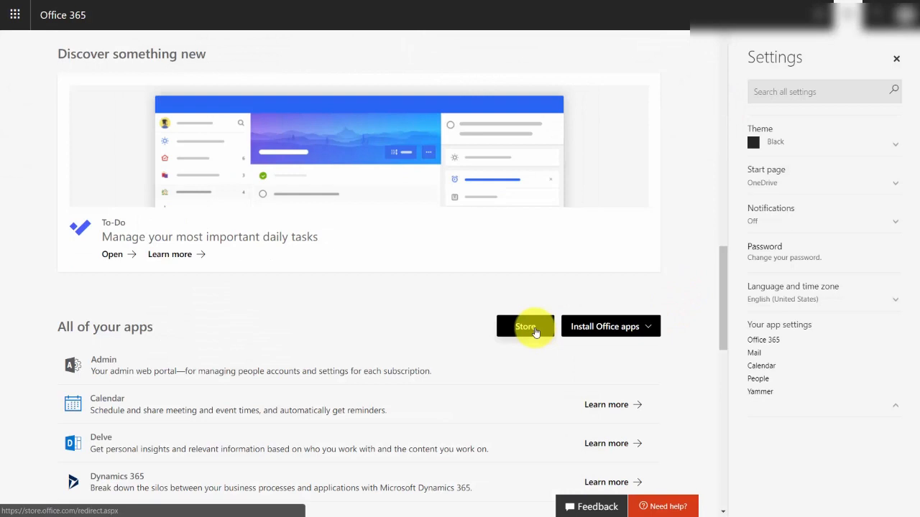
pyautogui.click(605, 328)
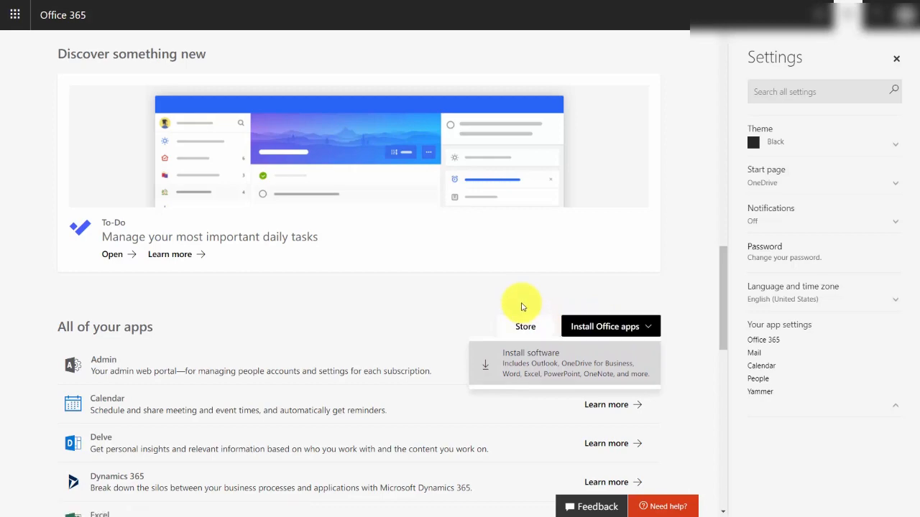
pyautogui.hotkey('ctrl', 'Tab')
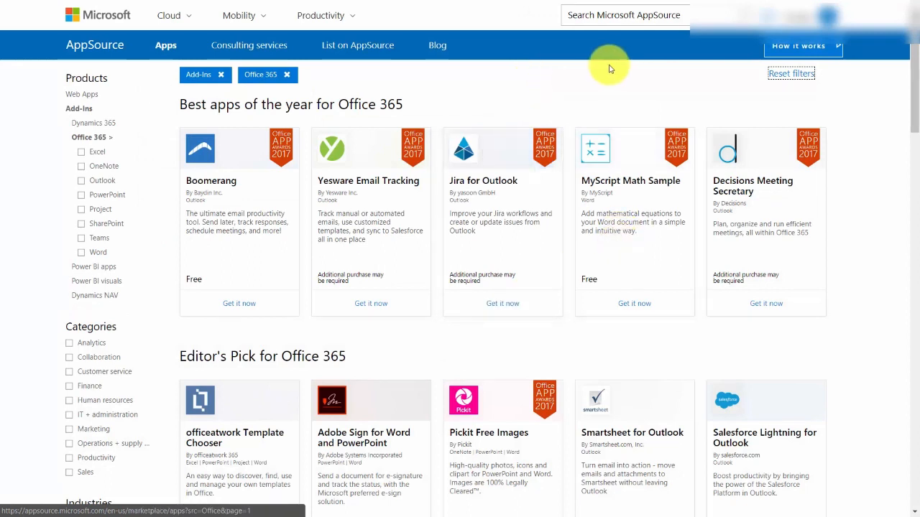
# Search AppSource for apps matching "invoice" and for apps matching "mailch".
pyautogui.click(593, 15)
pyautogui.write('invoic')
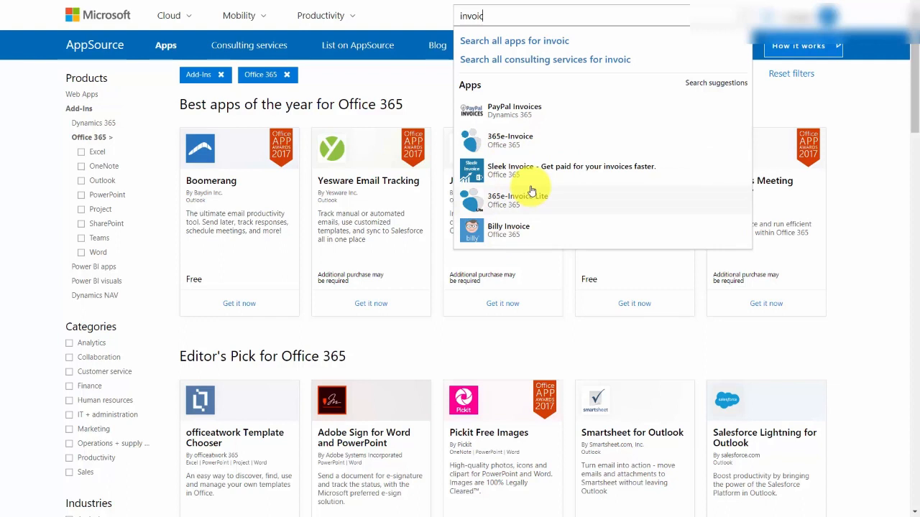
pyautogui.write('e')
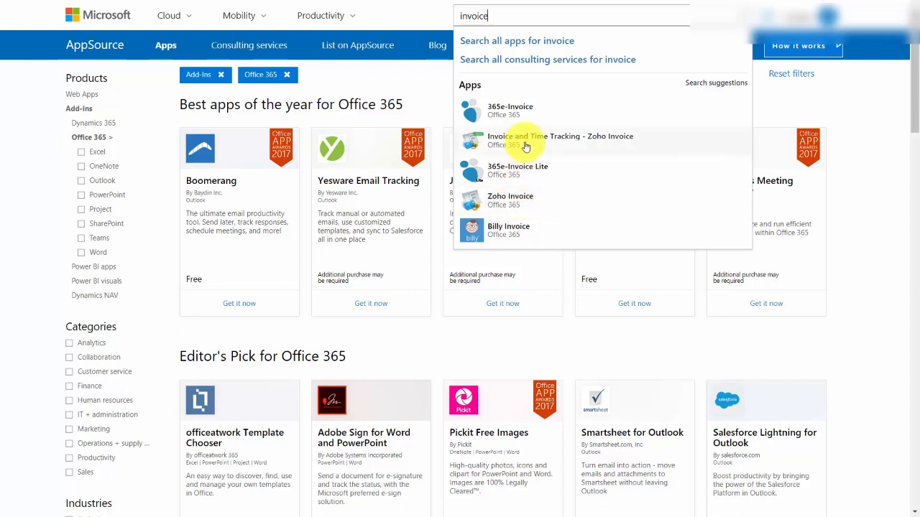
pyautogui.hotkey('ctrl', 'a')
pyautogui.write('mailch')
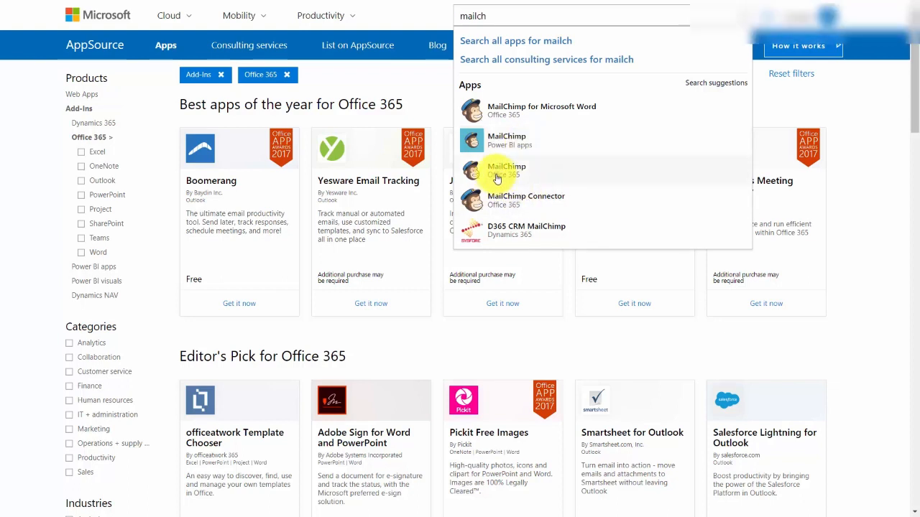
# Search AppSource for apps matching "adobe" and for apps matching "zendesk".
pyautogui.hotkey('ctrl', 'a')
pyautogui.write('adobe')
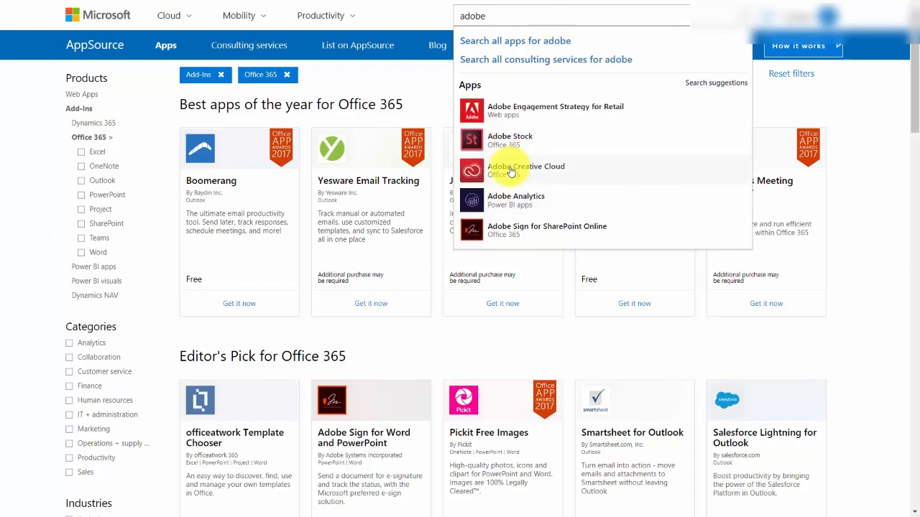
pyautogui.hotkey('ctrl', 'a')
pyautogui.write('zendesk')
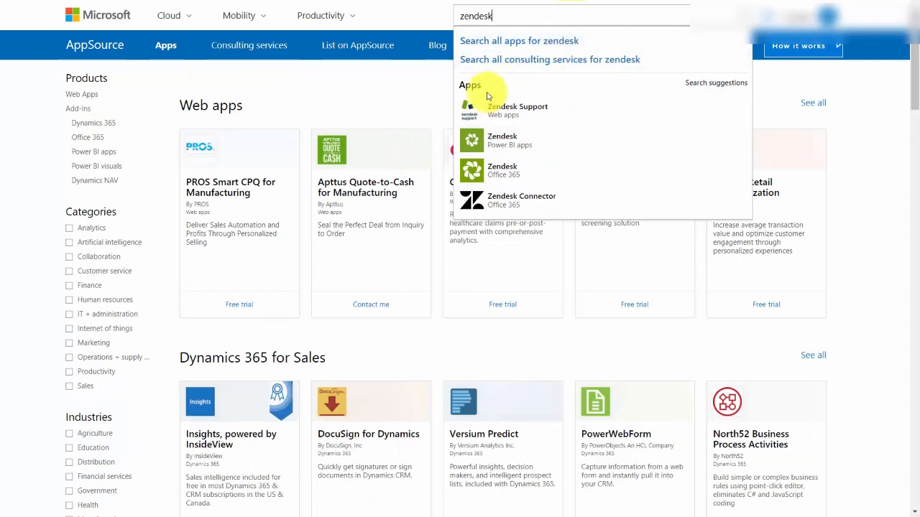